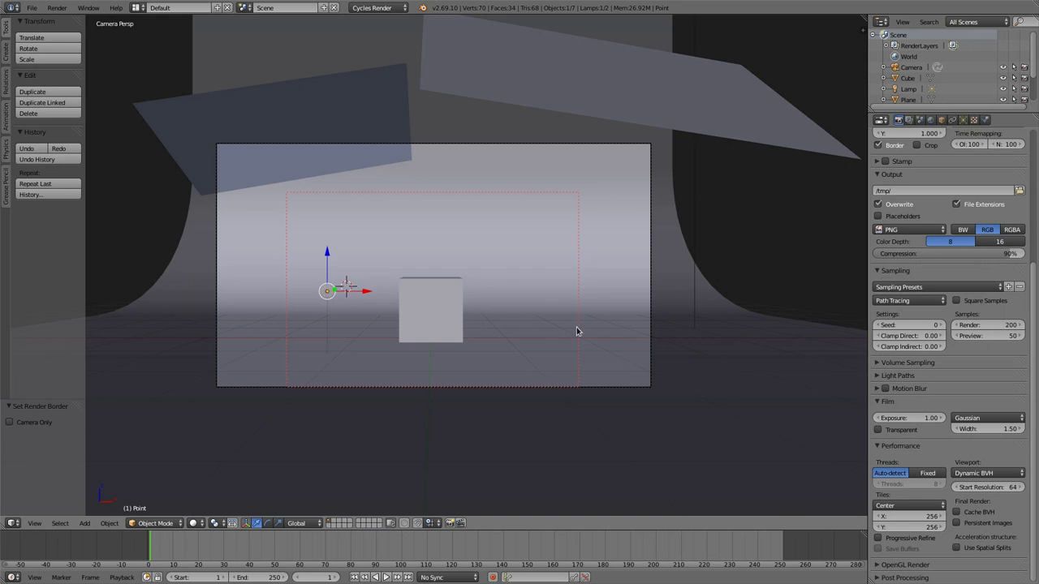
Step: Preview the scene in Cycles rendered shading and set Clamp Direct 0.99, Clamp Indirect 1.35
key("shift+z")
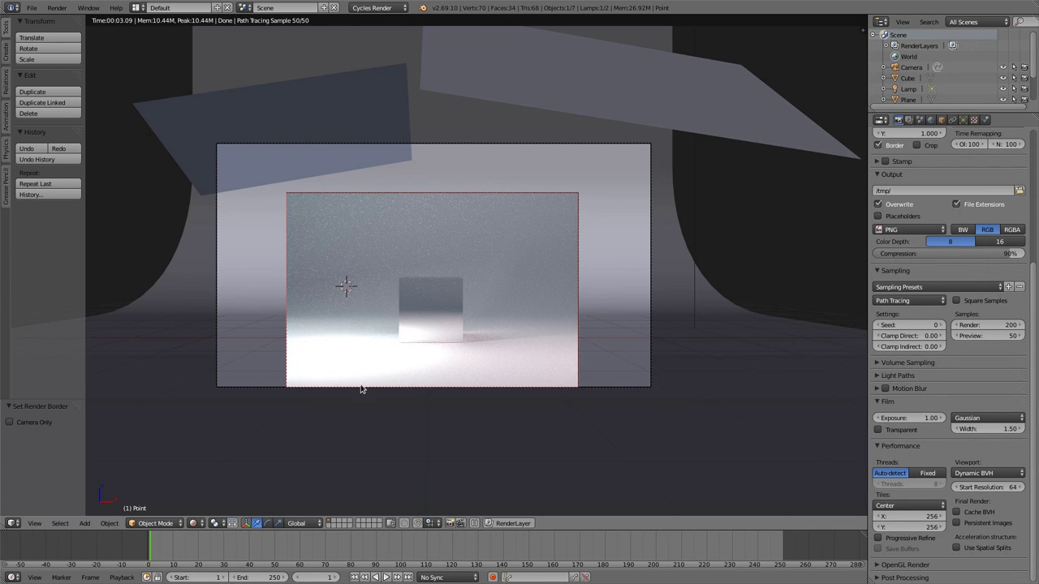
left_click_drag(929, 336, 962, 336)
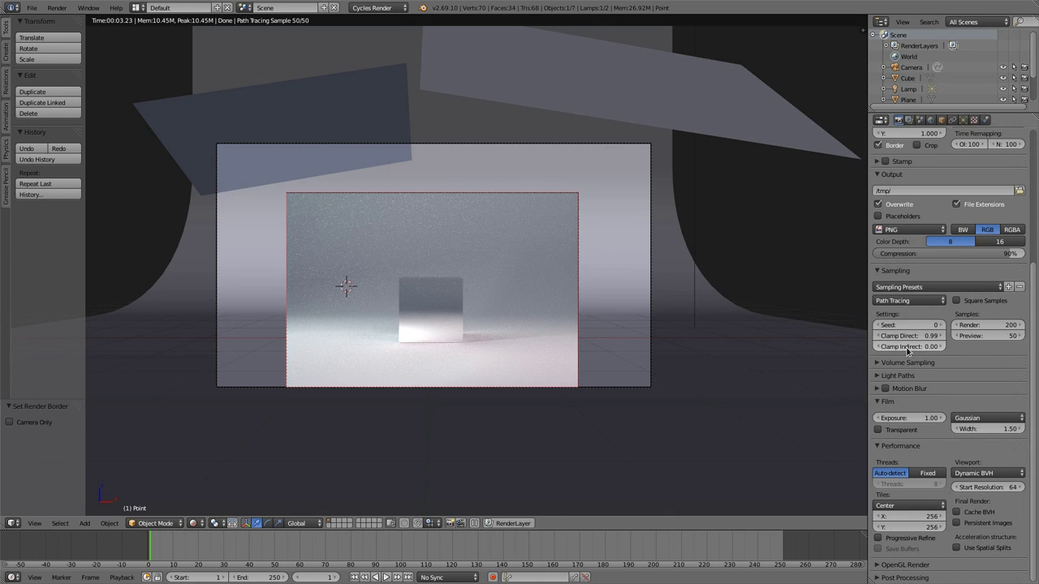
left_click_drag(897, 349, 980, 349)
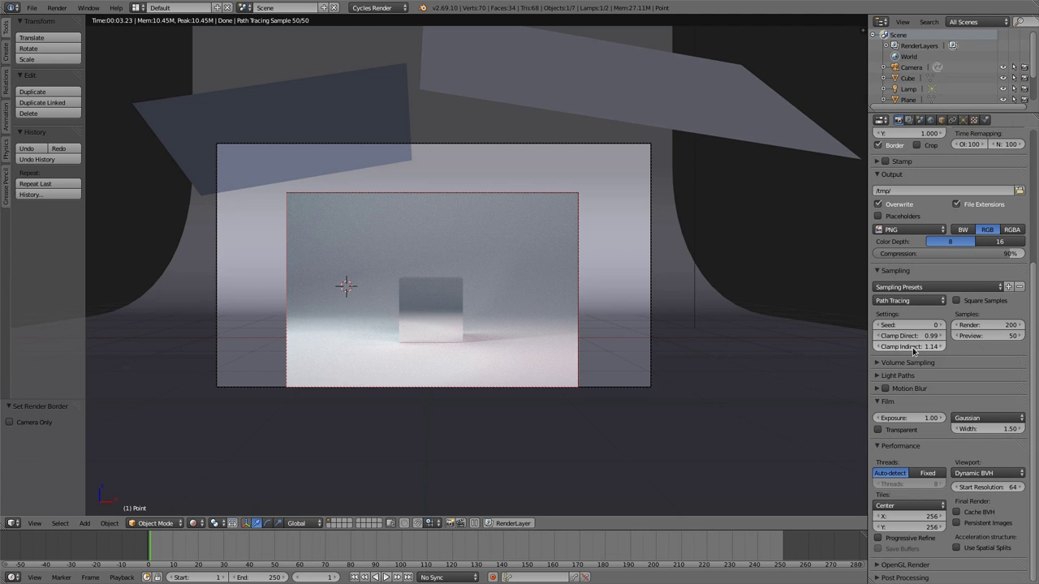
mouse_move(907, 348)
left_mouse_down()
mouse_move(921, 348)
mouse_move(909, 351)
left_mouse_up()
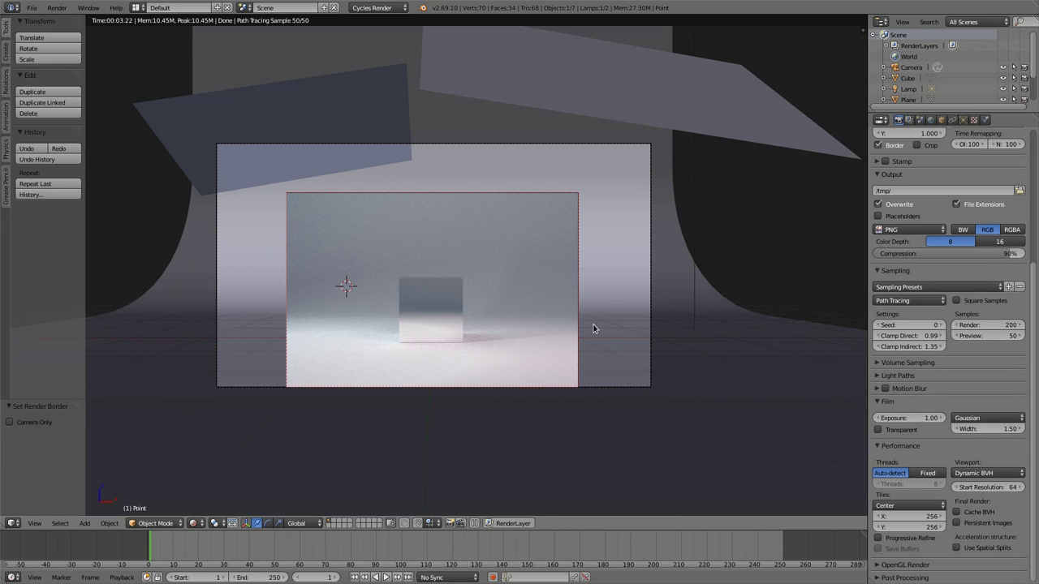
Step: Return to solid shading and keyframe the cube's Location at frame 1
right_click(444, 317)
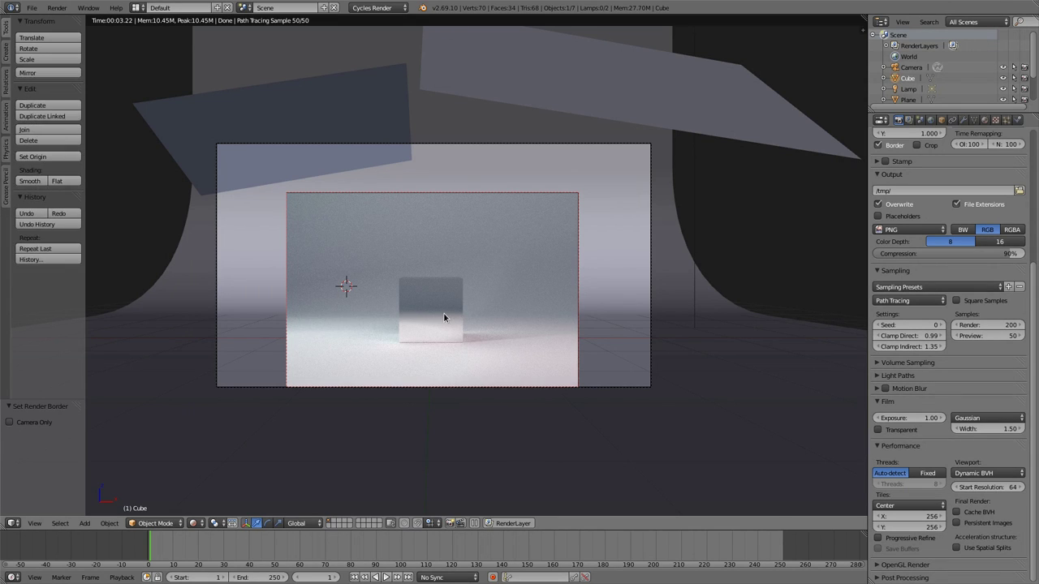
key("shift+z")
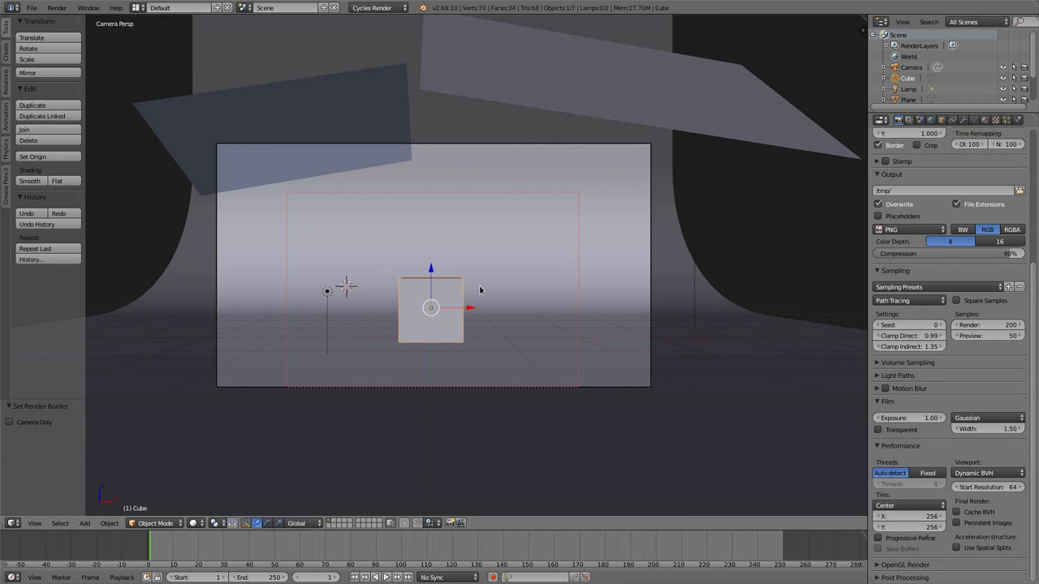
key("i")
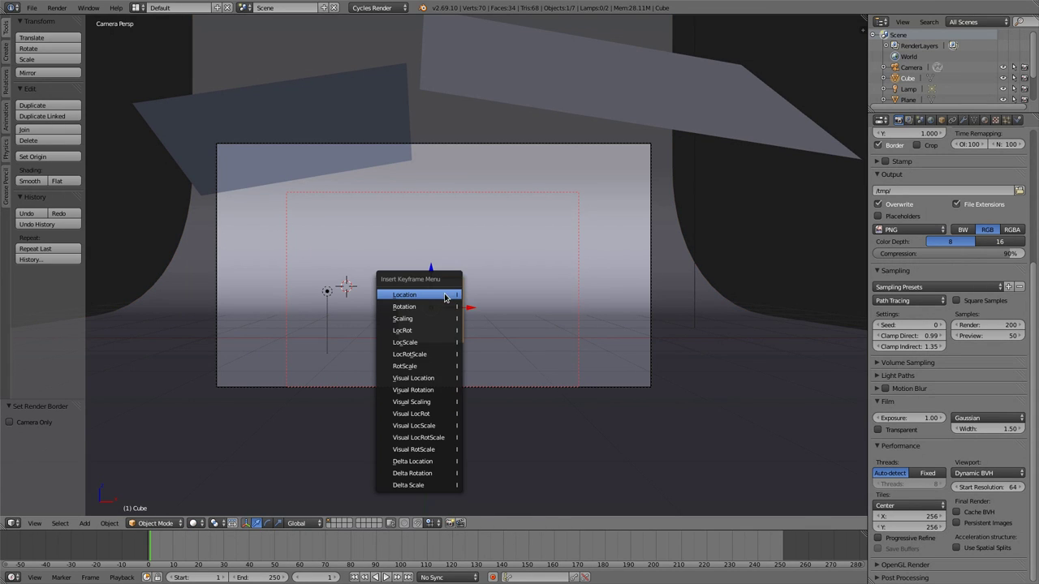
left_click(451, 294)
Step: At frame 20 raise the cube 0.818 on Z, keyframe Location, and split the viewport
left_click(185, 551)
left_click(198, 551)
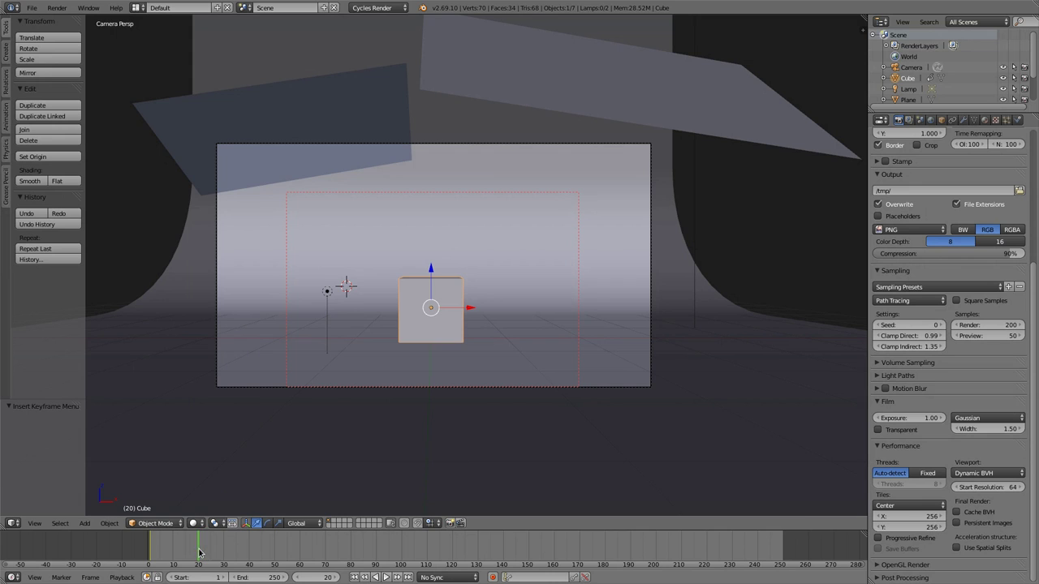
left_click_drag(437, 284, 432, 218)
key("i")
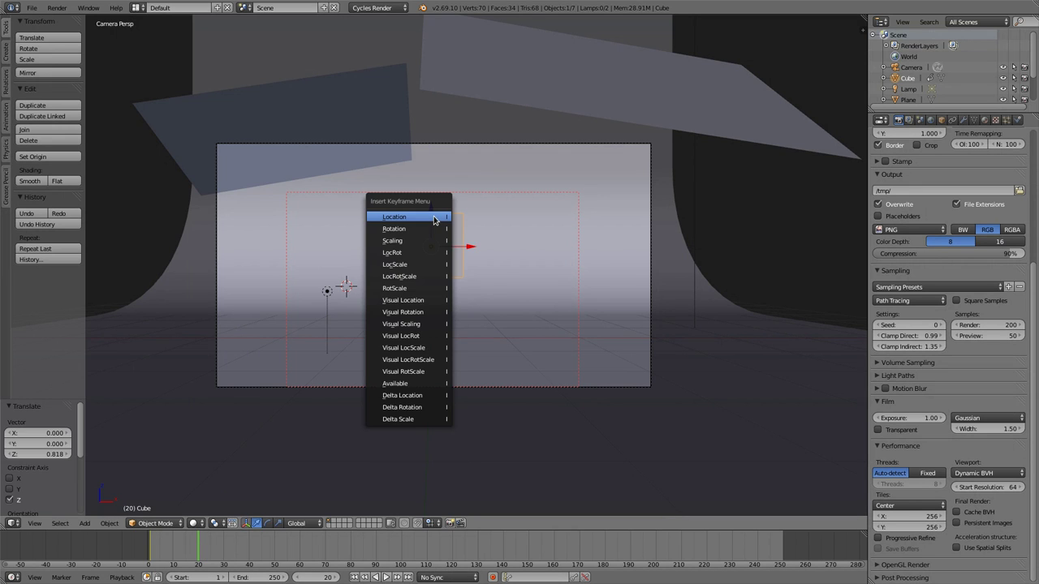
left_click(433, 220)
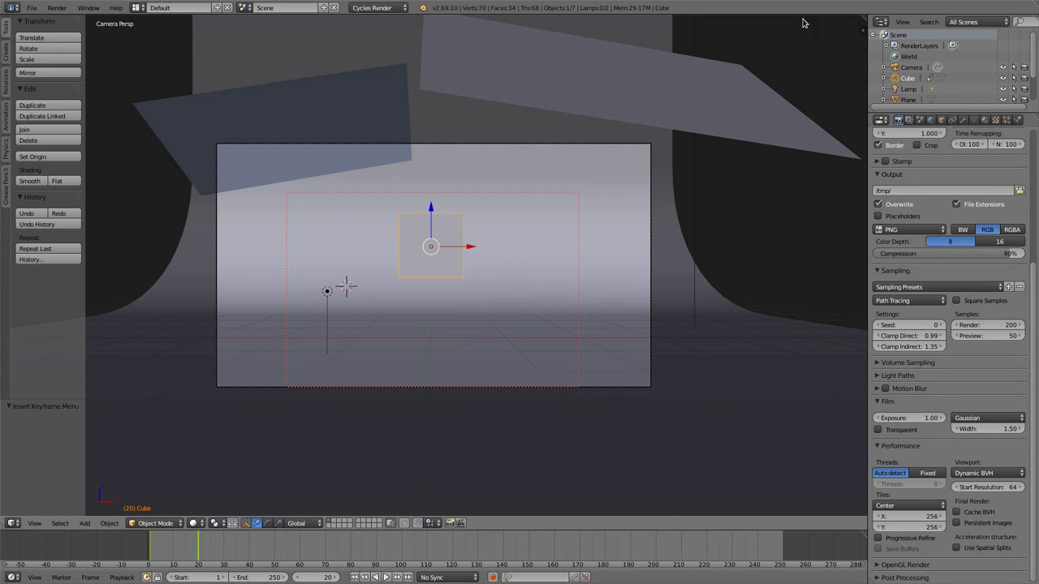
left_click_drag(862, 30, 816, 234)
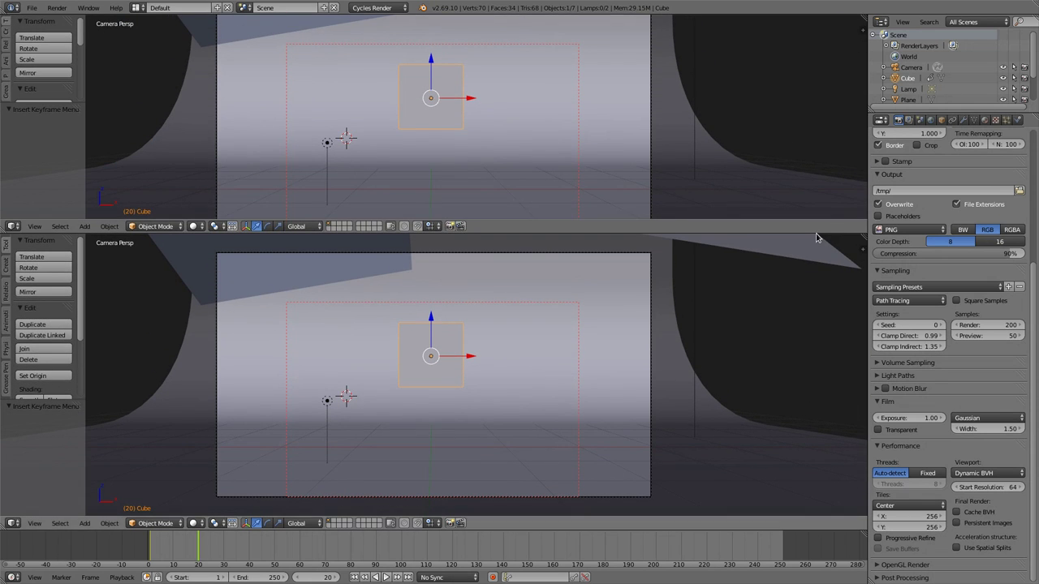
Step: Show the cube's animation curves in the Graph Editor and select the Z Location curve
key("shift+F6")
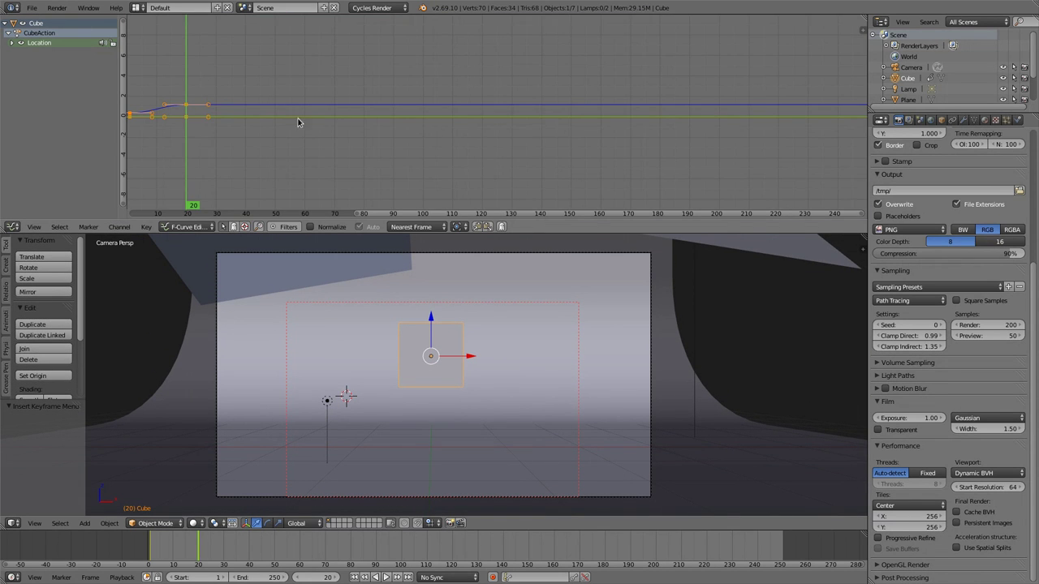
scroll(299, 121, "up", 2)
middle_click_drag(313, 138, 441, 143)
left_click(12, 42)
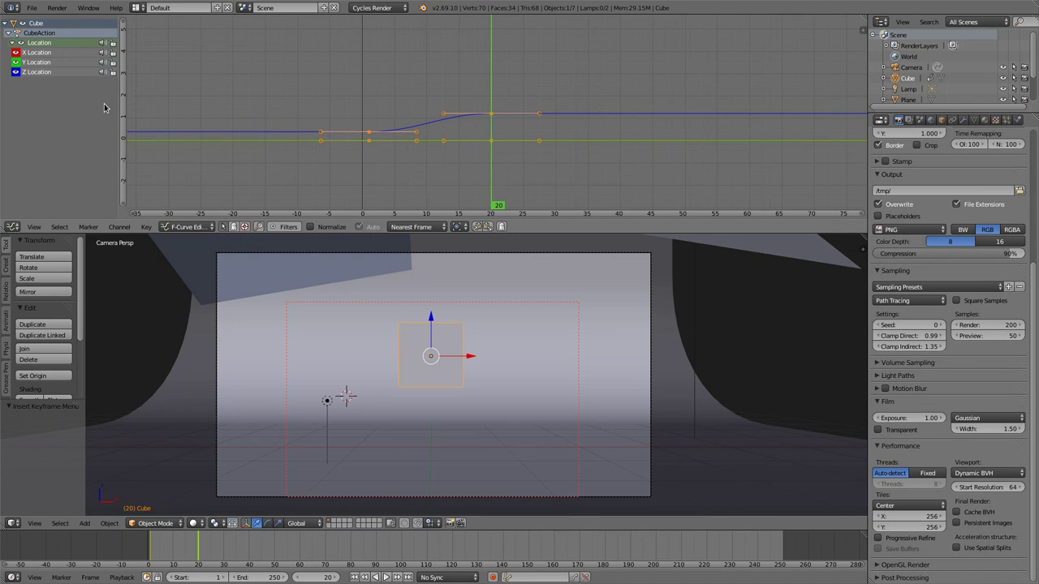
left_click(31, 74)
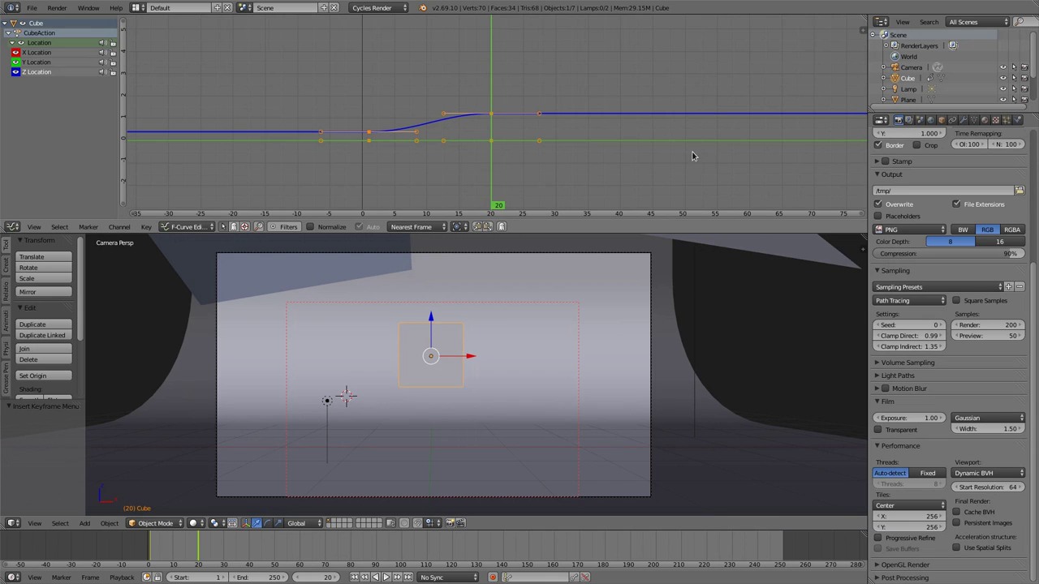
Step: Add a Noise modifier to the Z Location curve from the sidebar
key("n")
scroll(826, 184, "down", 3)
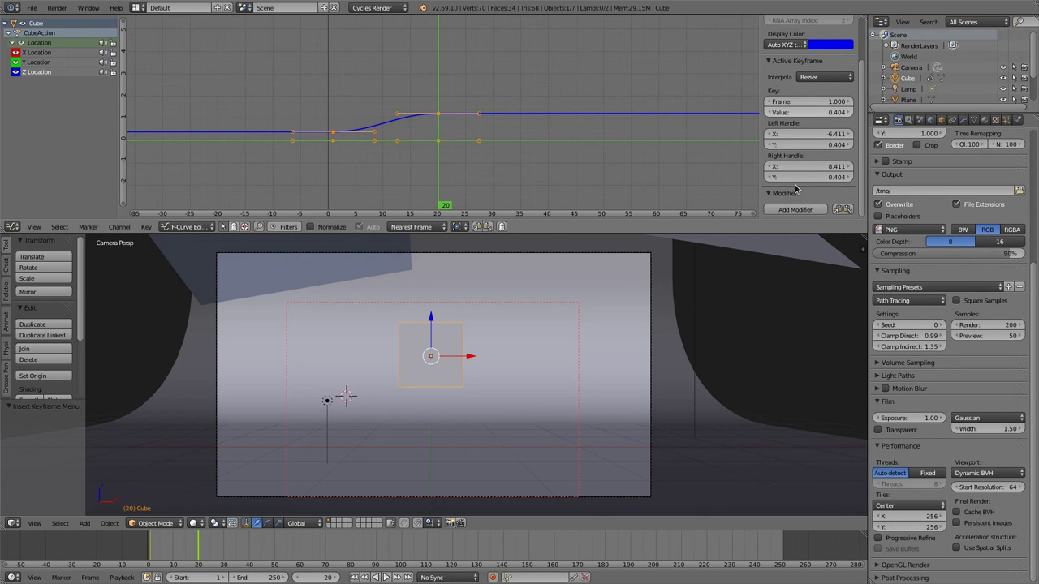
left_click(789, 210)
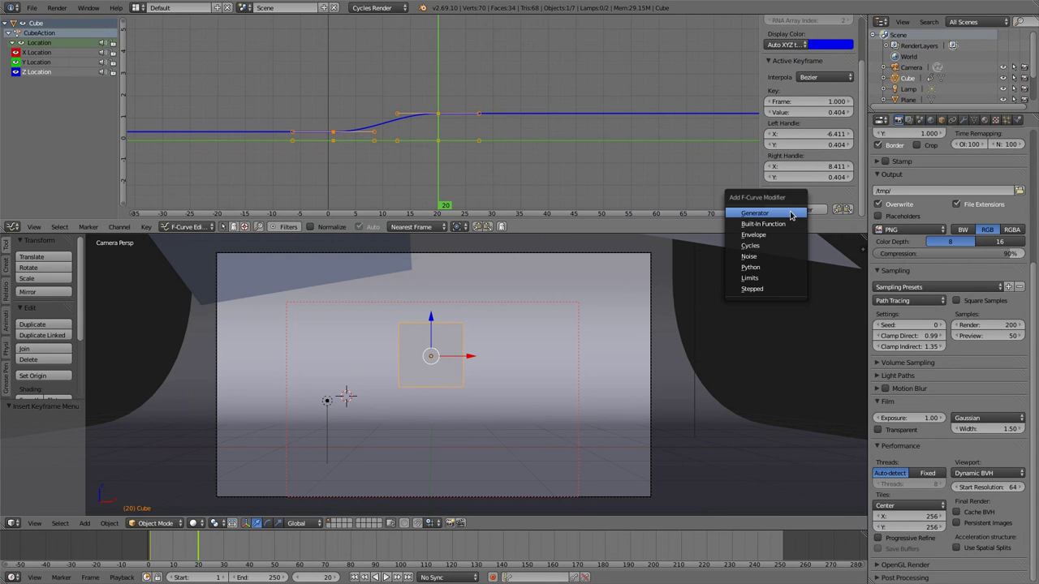
left_click(759, 260)
Step: Widen the sidebar and adjust the Noise modifier's Offset value
scroll(805, 195, "down", 1)
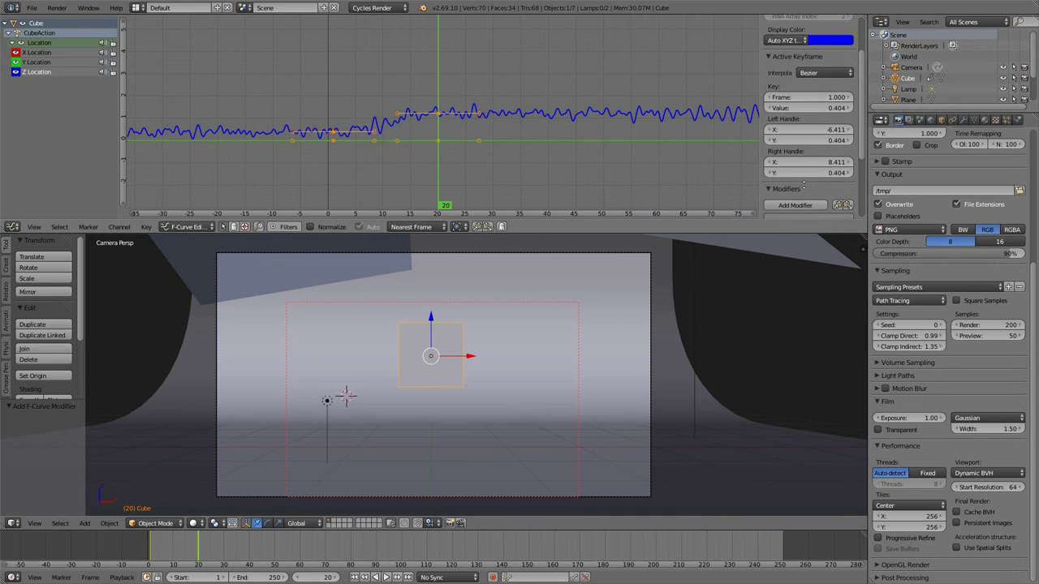
scroll(803, 188, "down", 3)
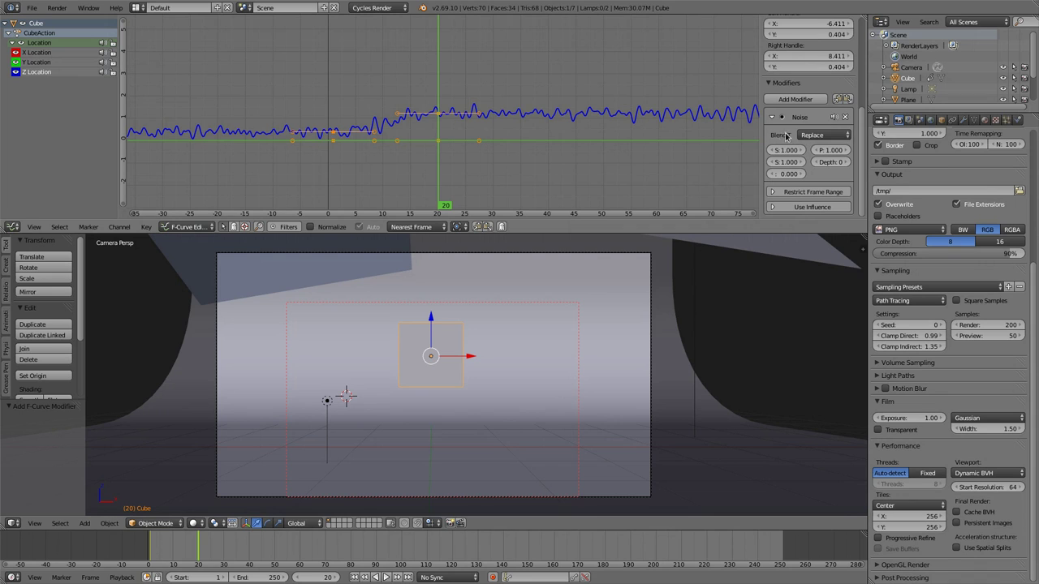
left_click_drag(763, 134, 680, 136)
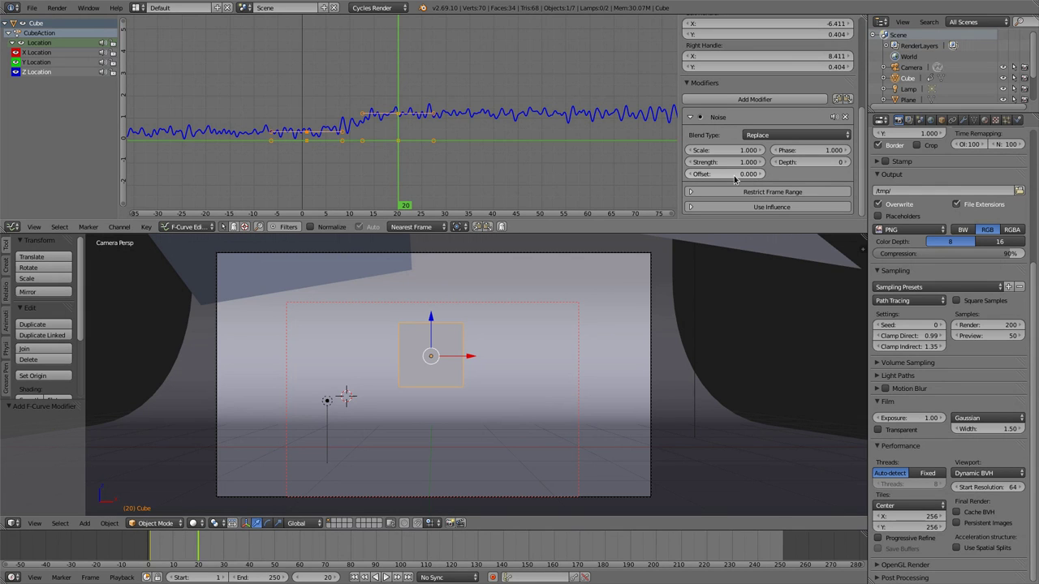
left_click_drag(733, 179, 710, 179)
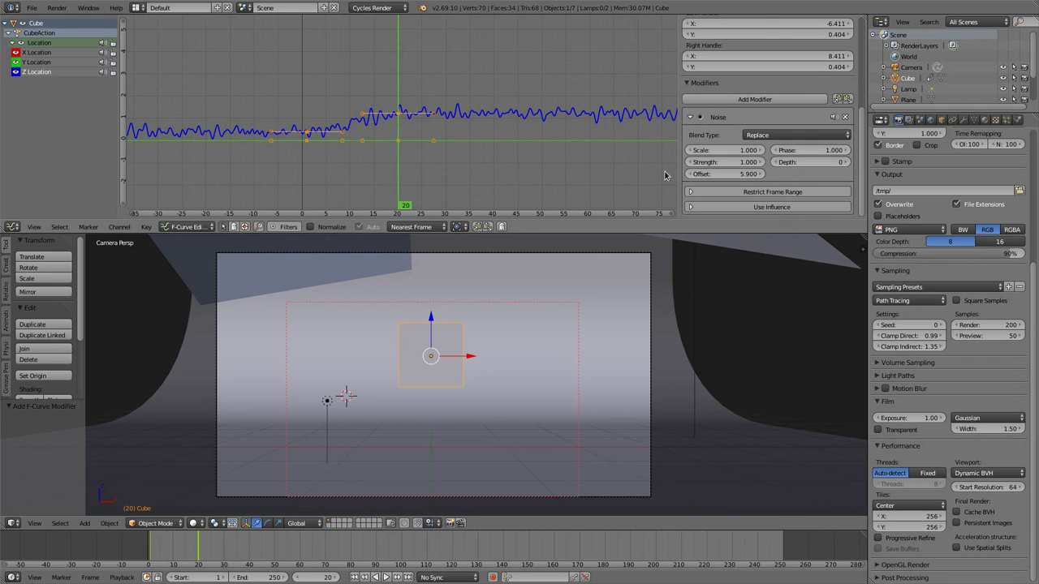
left_click_drag(716, 177, 778, 177)
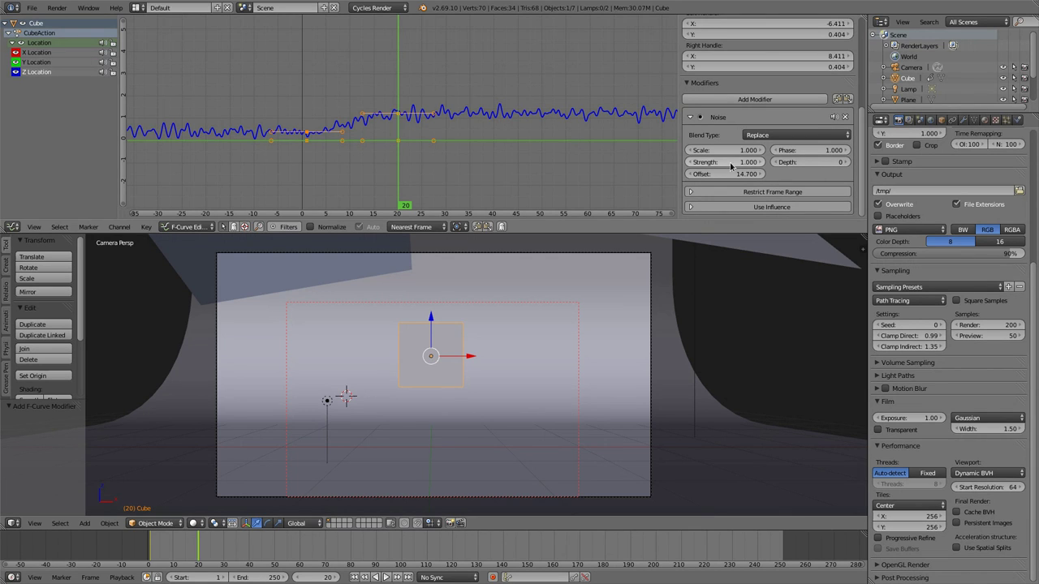
left_click_drag(711, 179, 609, 174)
Step: Drag the Noise Offset field until it reads exactly 14.700
left_click_drag(711, 174, 755, 174)
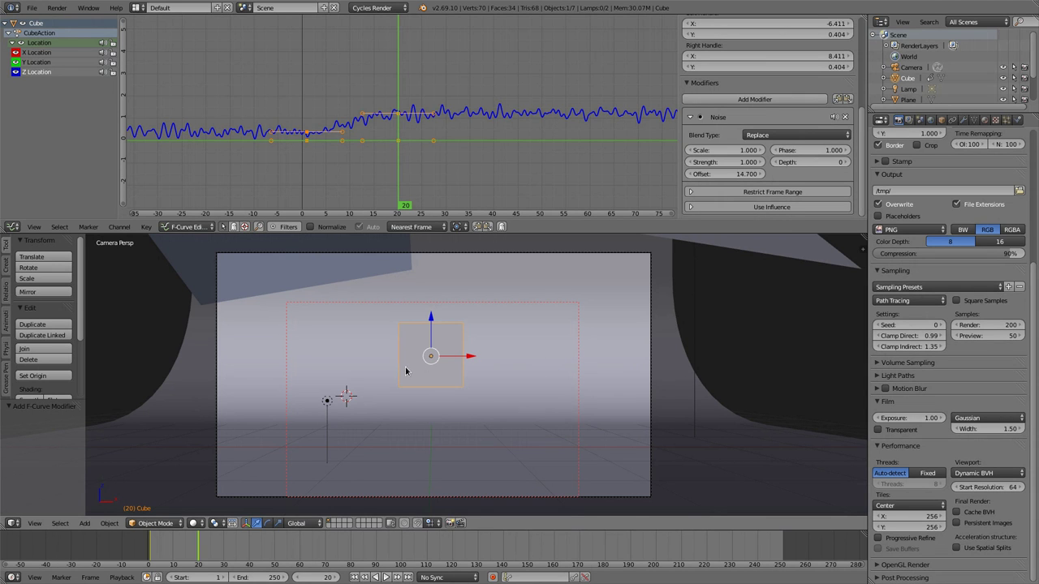
Step: Add a UV sphere to the scene
middle_click_drag(419, 379, 494, 388)
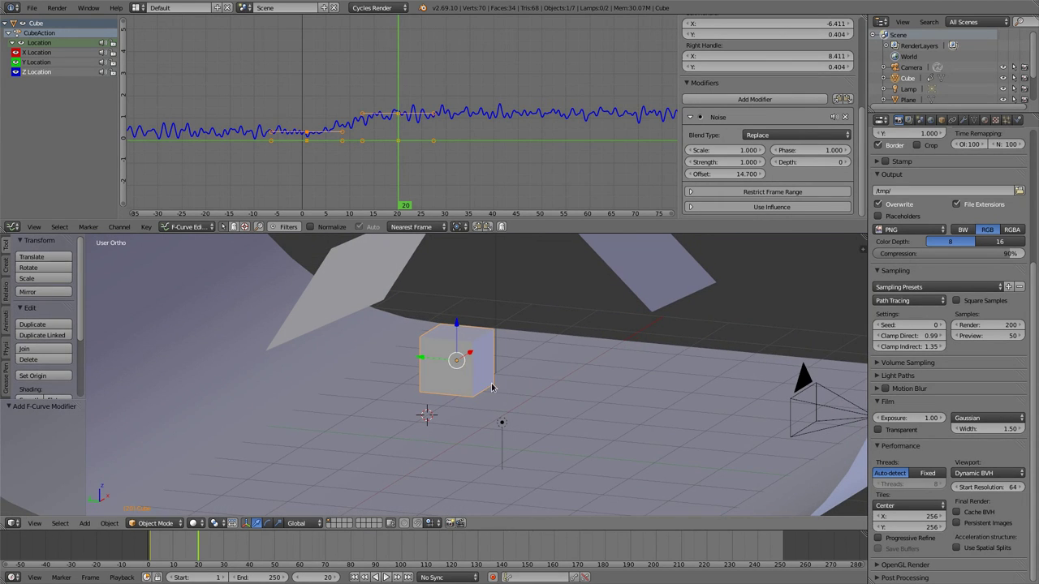
key("shift+a")
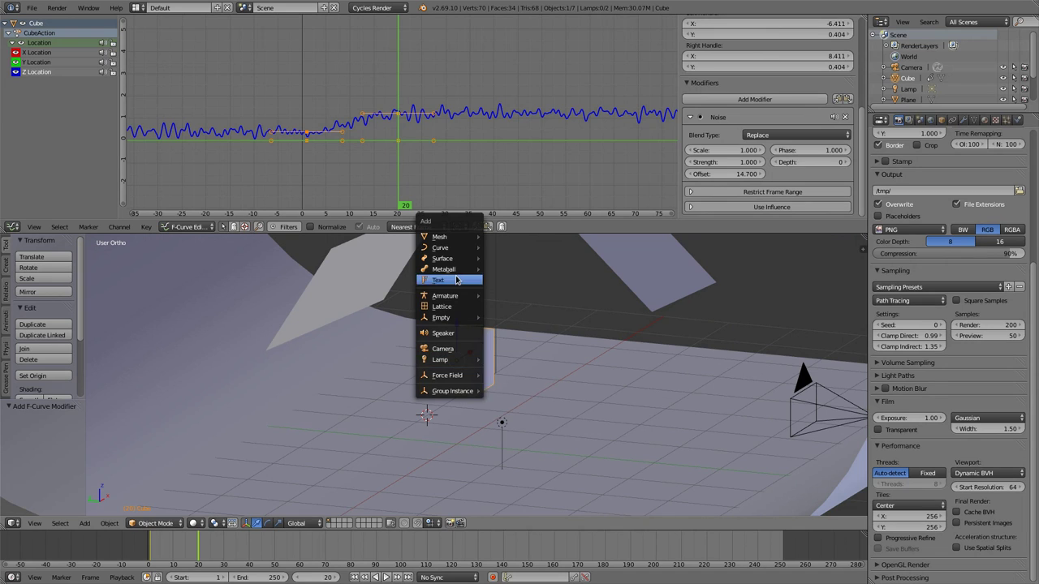
mouse_move(458, 236)
left_click(510, 270)
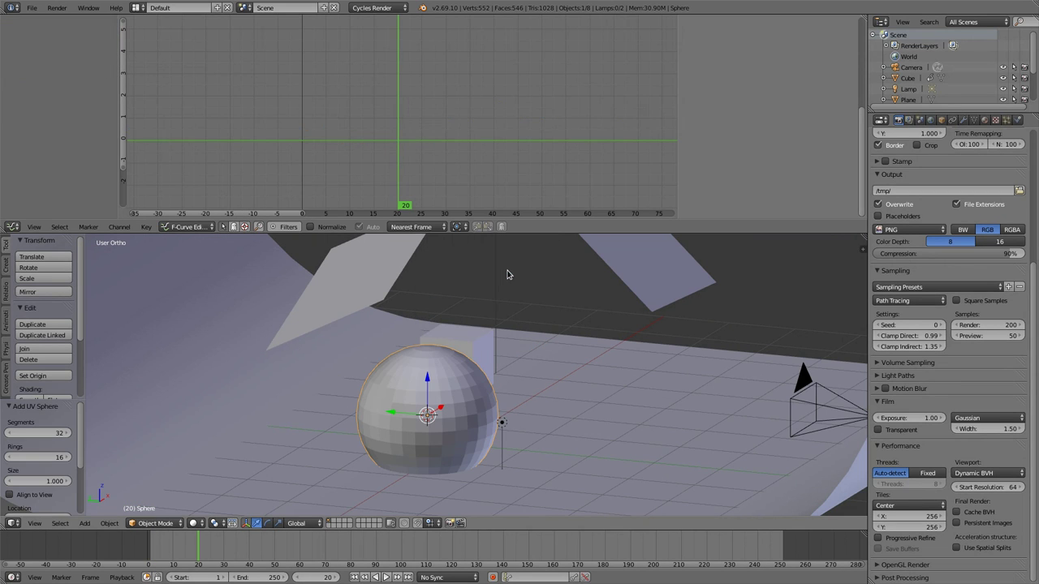
Step: Give the cube a Boolean modifier using the Sphere as its object
right_click(472, 353)
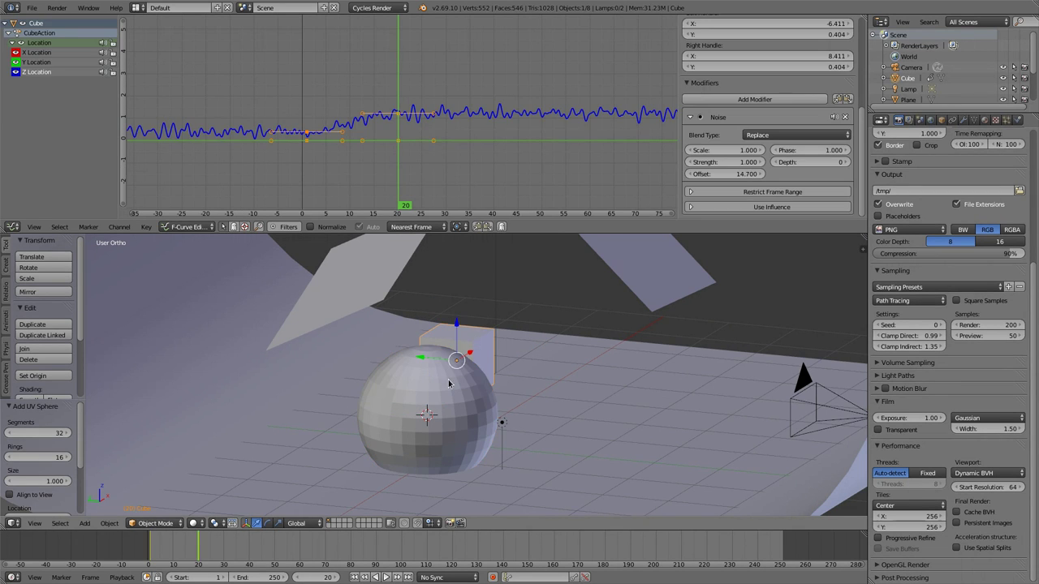
left_click(963, 120)
left_click(908, 157)
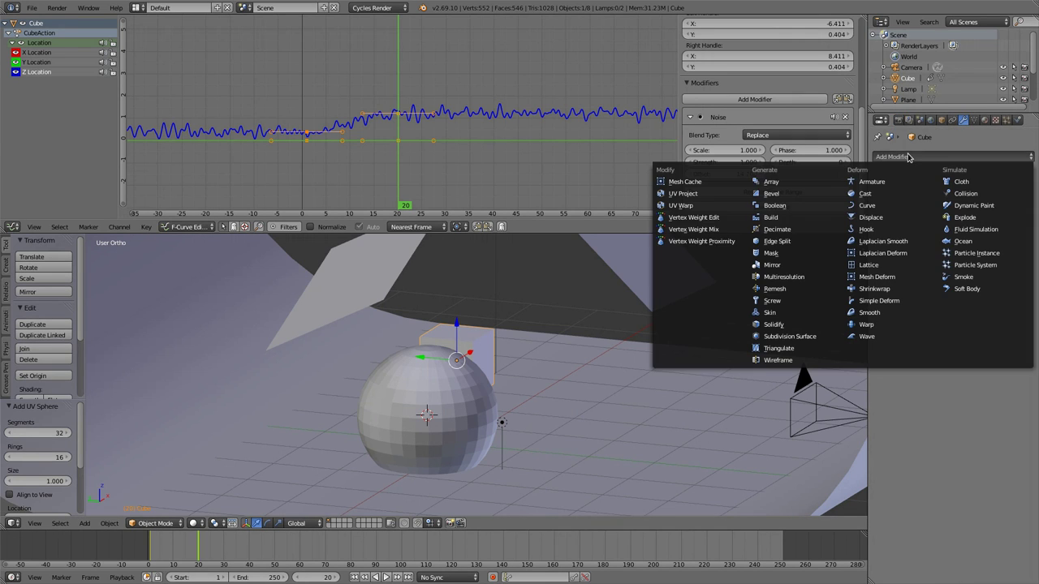
left_click(775, 206)
left_click(976, 220)
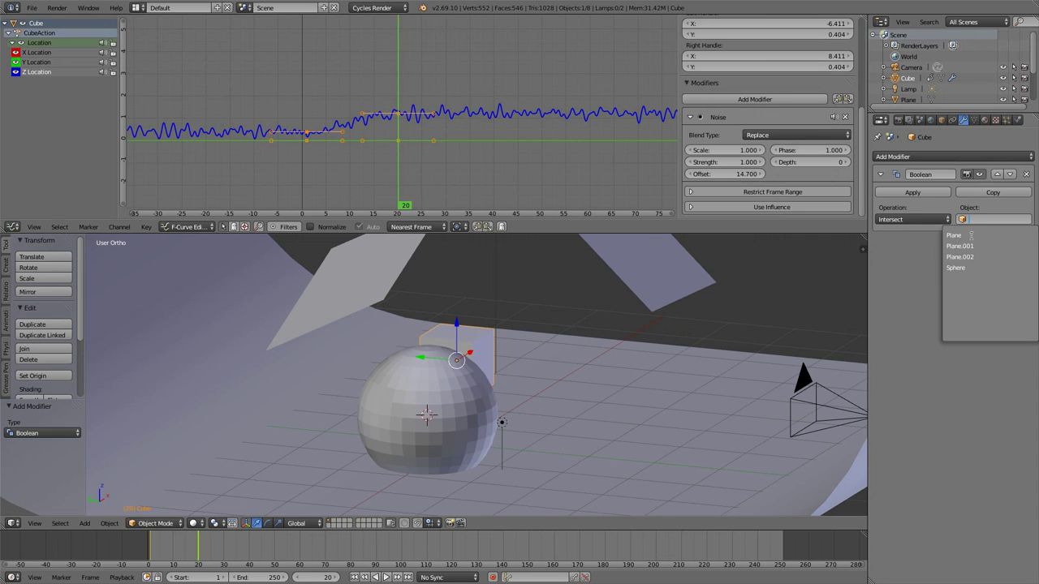
left_click(962, 267)
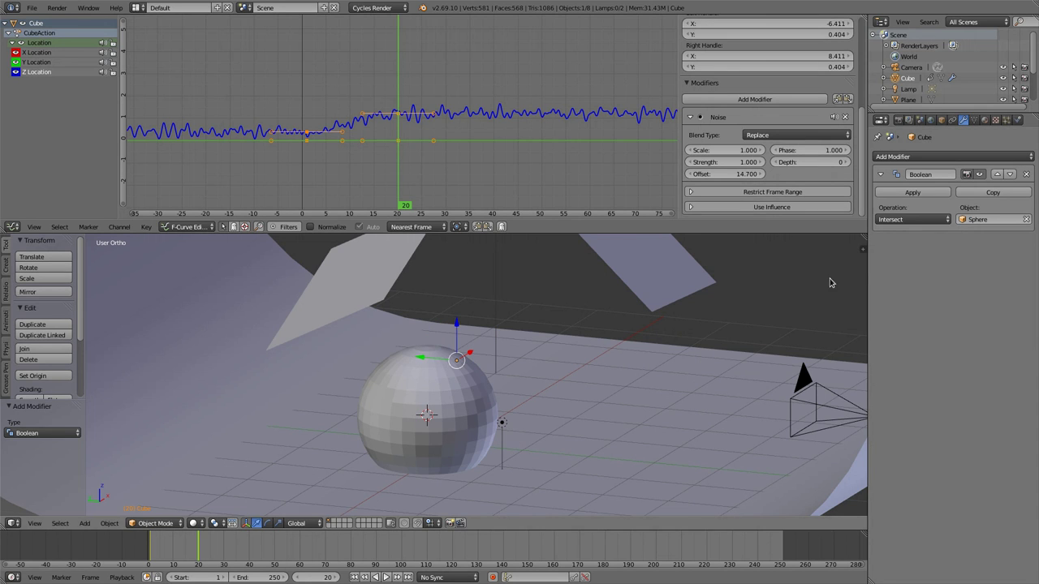
Step: Reposition the sphere, hide it, and view the cut cube in wireframe
right_click(444, 388)
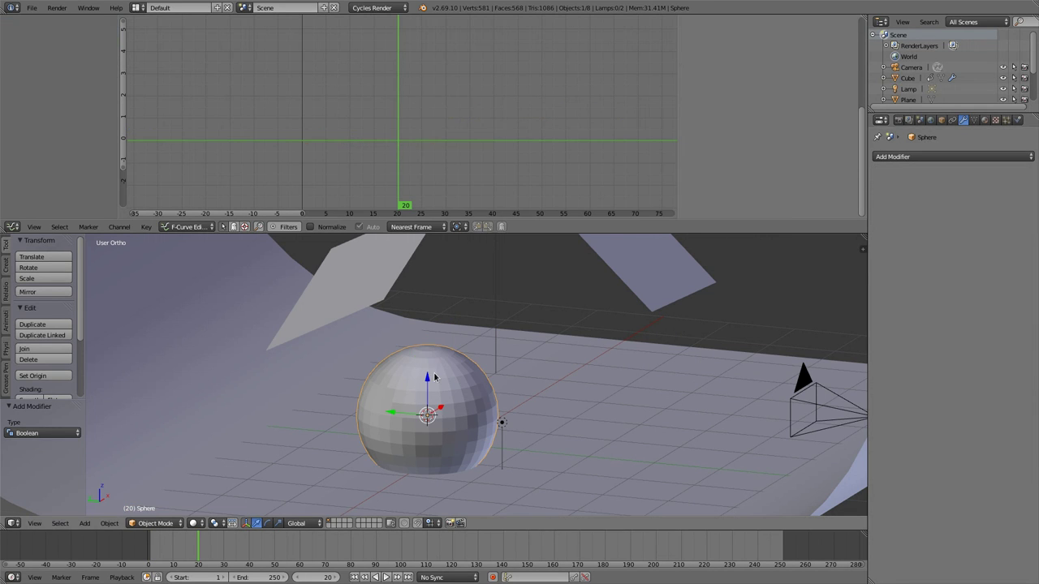
key("g")
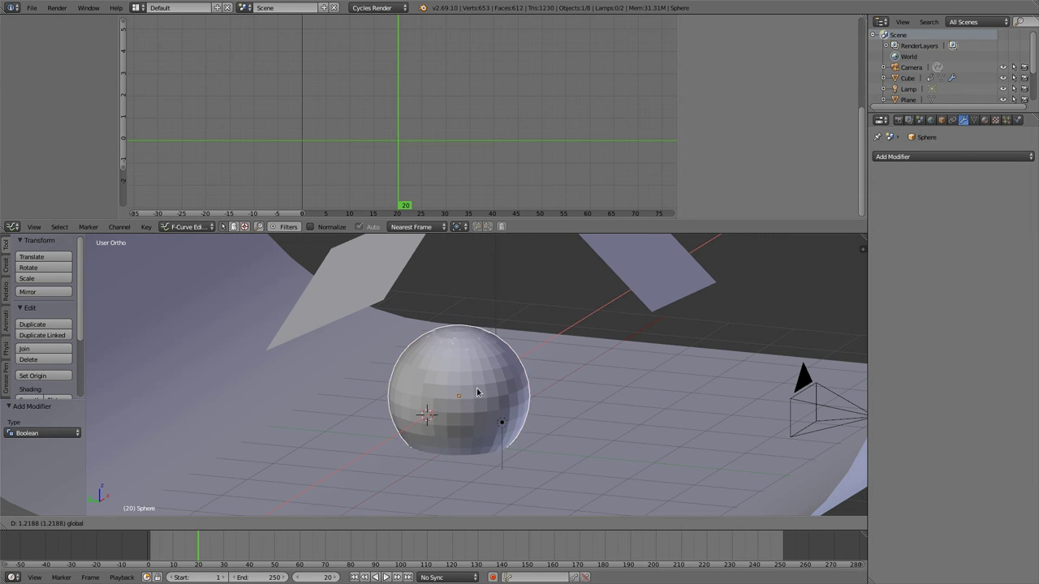
left_click(479, 395)
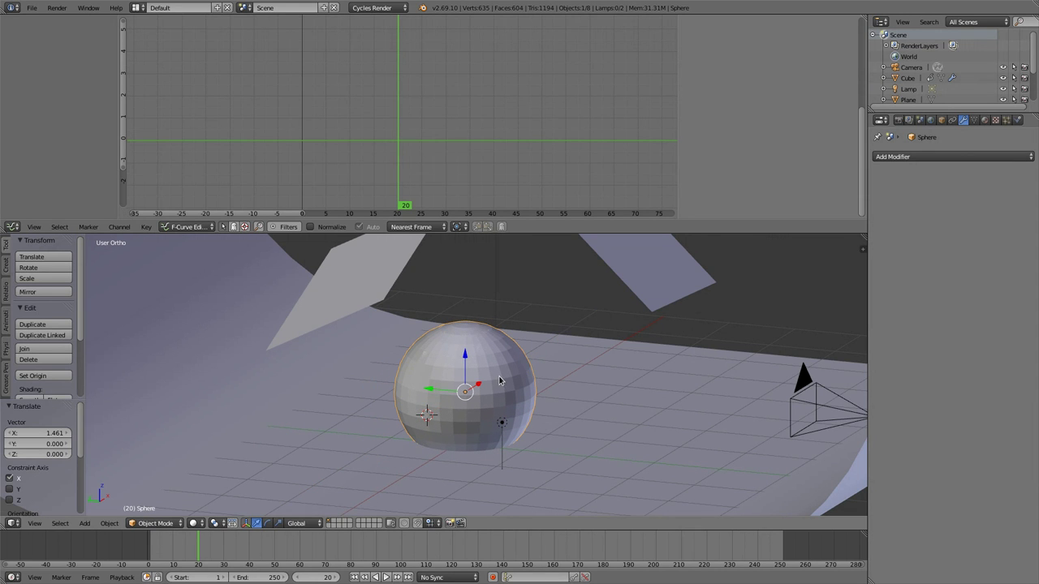
right_click(474, 357)
key("h")
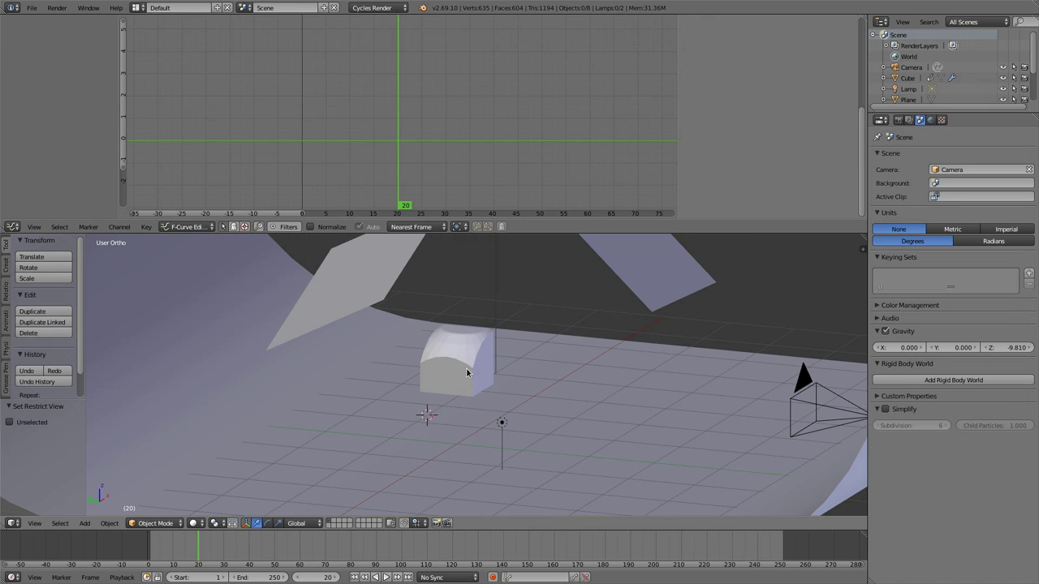
scroll(429, 395, "up", 5)
scroll(470, 391, "down", 5)
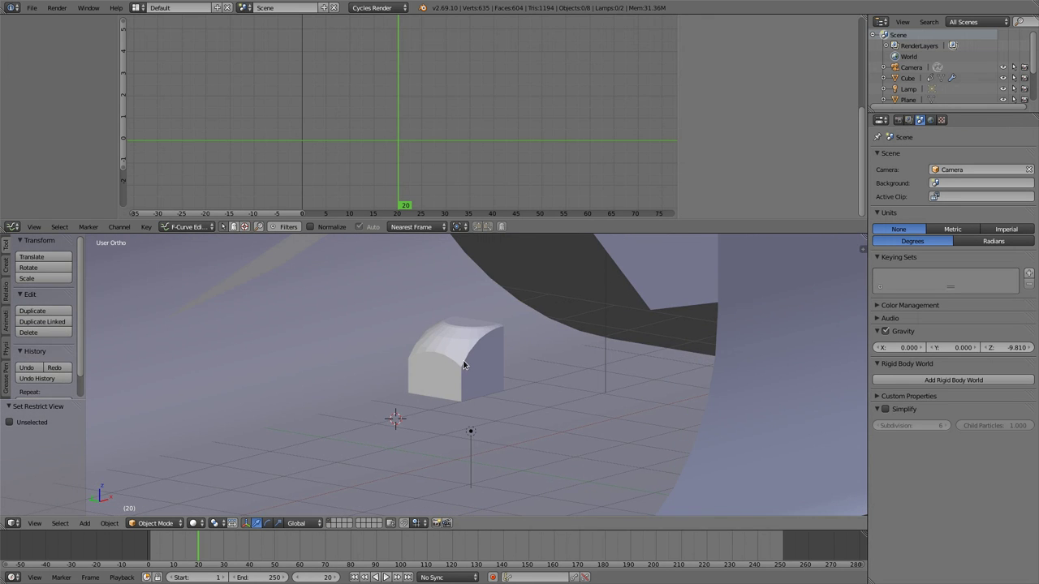
key("z")
scroll(465, 360, "up", 3)
mouse_move(466, 359)
middle_mouse_down()
mouse_move(491, 394)
mouse_move(476, 383)
mouse_move(528, 338)
mouse_move(480, 362)
mouse_move(439, 369)
mouse_move(433, 355)
mouse_move(508, 352)
middle_mouse_up()
scroll(475, 380, "up", 4)
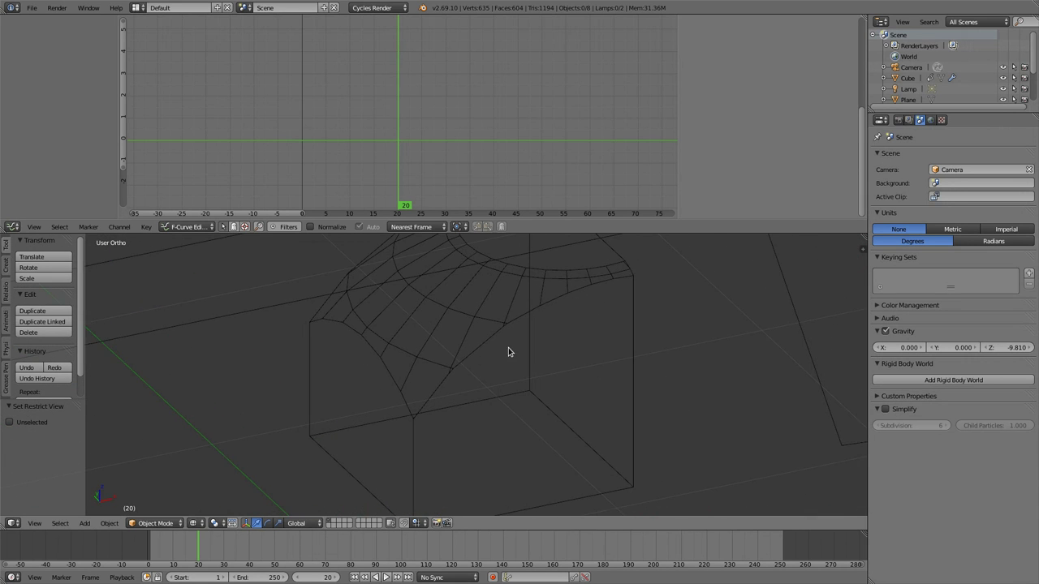
Step: Nudge the cube along Z and X, ending 0.071 higher on Z, to leave a domed block
right_click(508, 353)
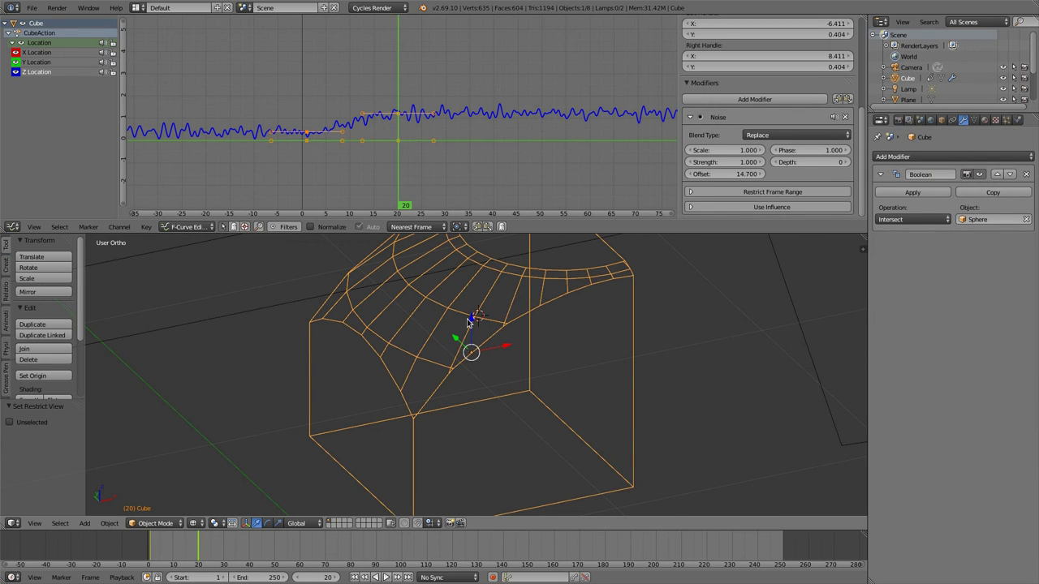
key("g")
key("z")
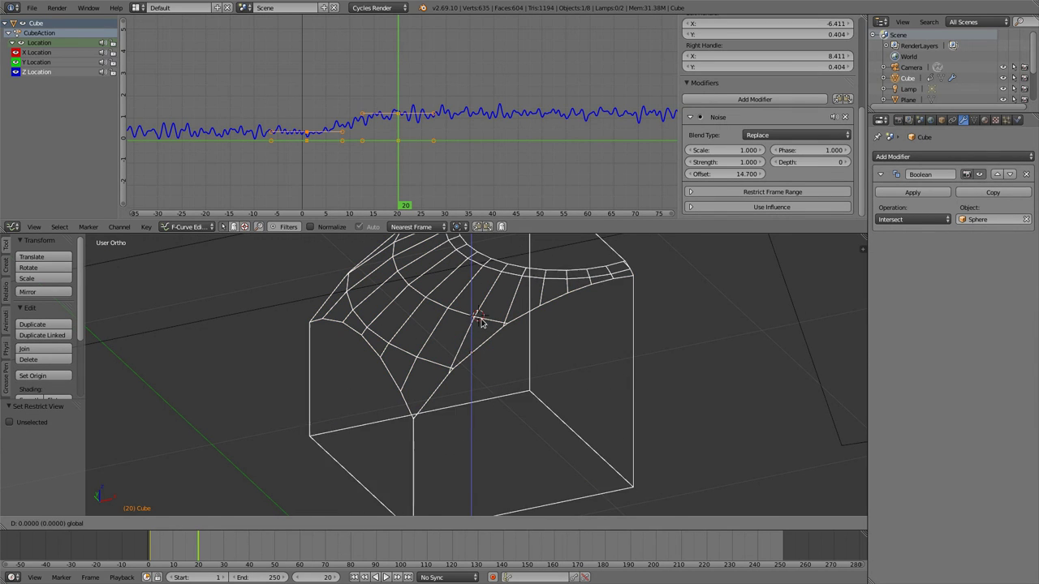
left_click(481, 323)
key("g")
key("x")
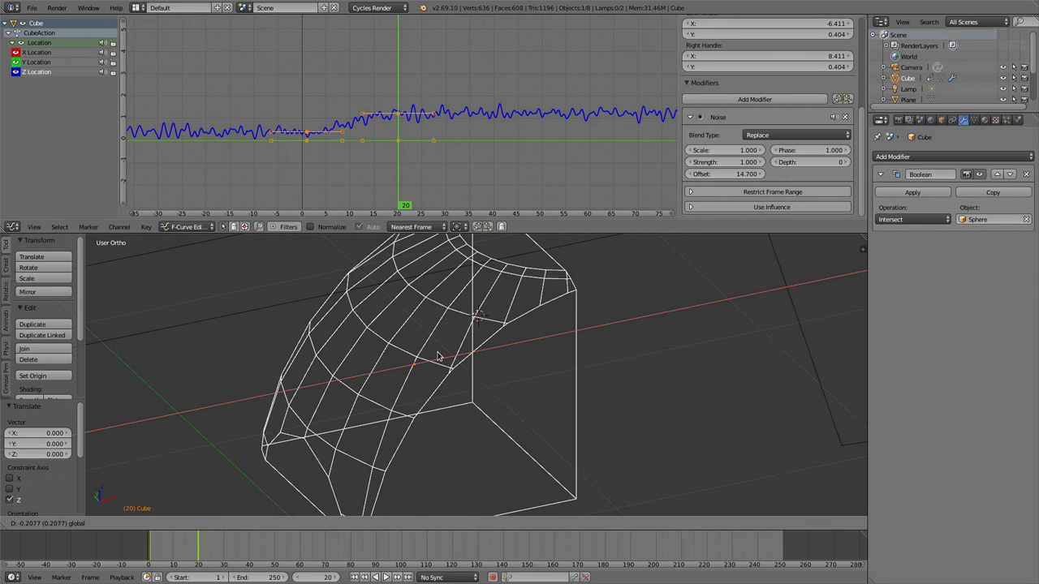
left_click(485, 351)
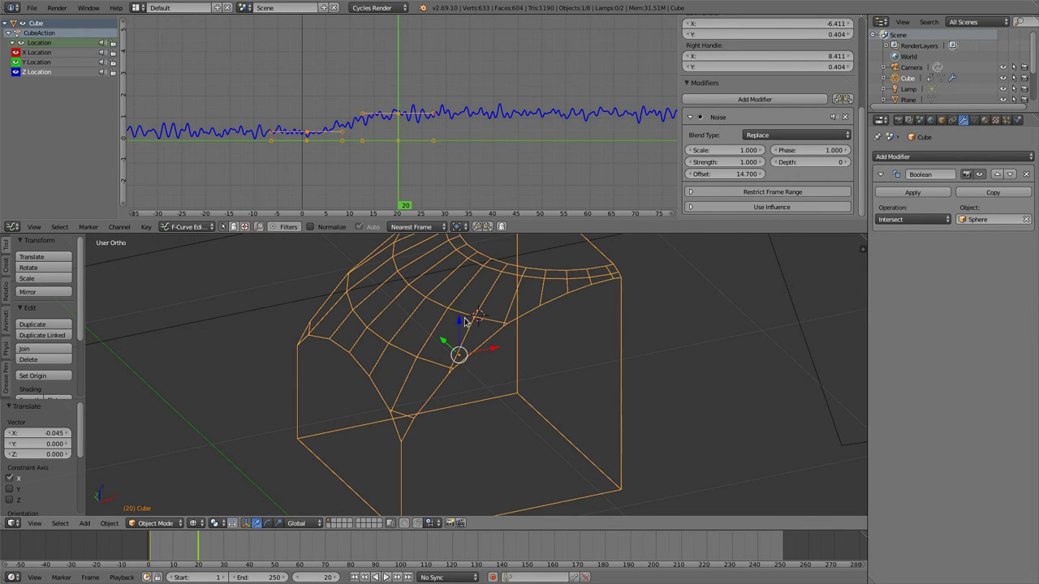
key("g")
key("z")
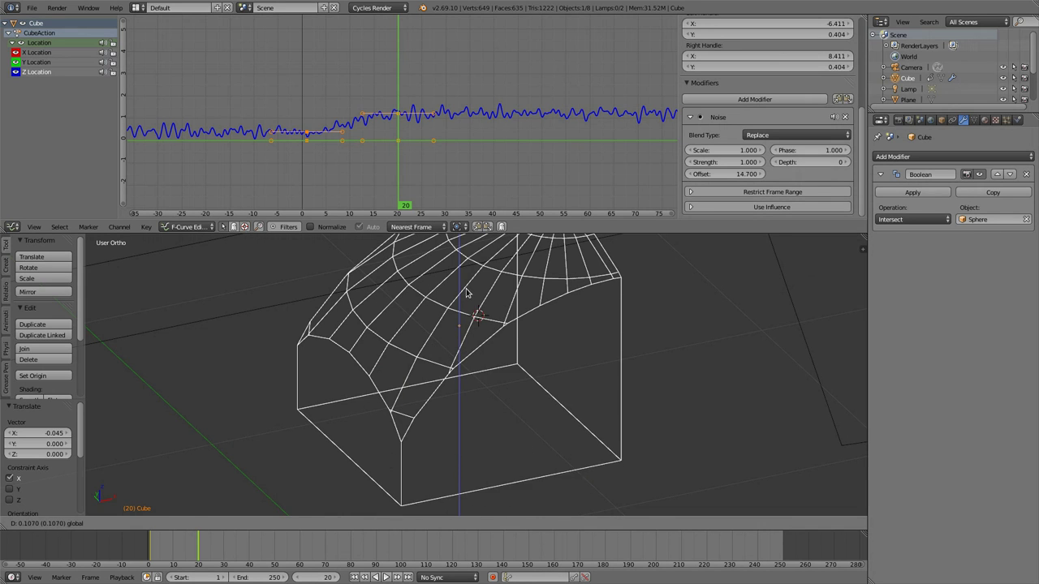
left_click(469, 302)
mouse_move(427, 358)
middle_mouse_down()
mouse_move(452, 372)
mouse_move(478, 355)
mouse_move(424, 374)
middle_mouse_up()
scroll(471, 357, "down", 2)
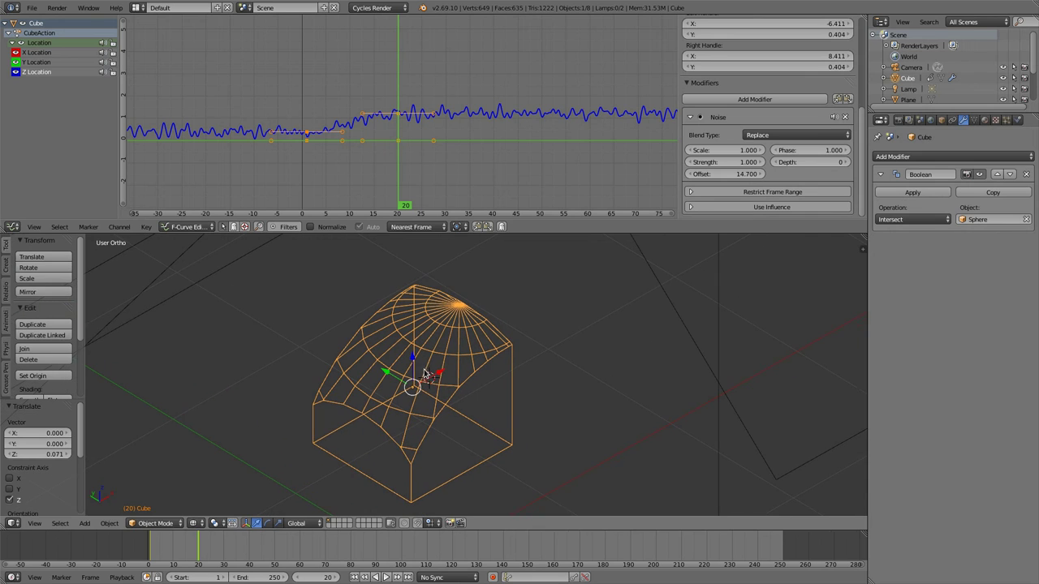
Step: Return to solid display, unhide the sphere, and lower it 0.004 along Z
key("z")
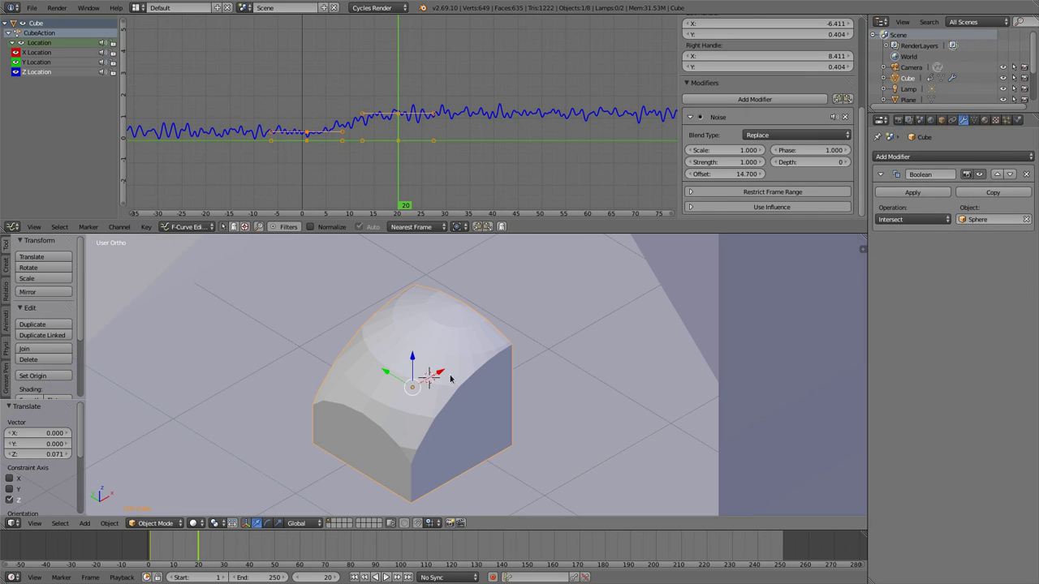
key("alt+h")
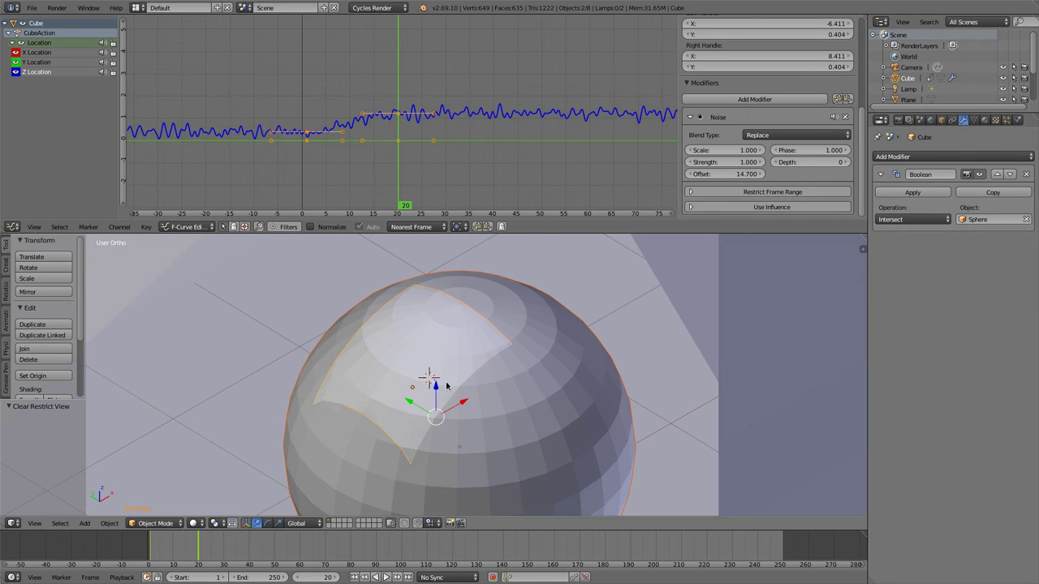
right_click(533, 409)
mouse_move(457, 419)
left_mouse_down()
mouse_move(450, 487)
mouse_move(457, 422)
left_mouse_up()
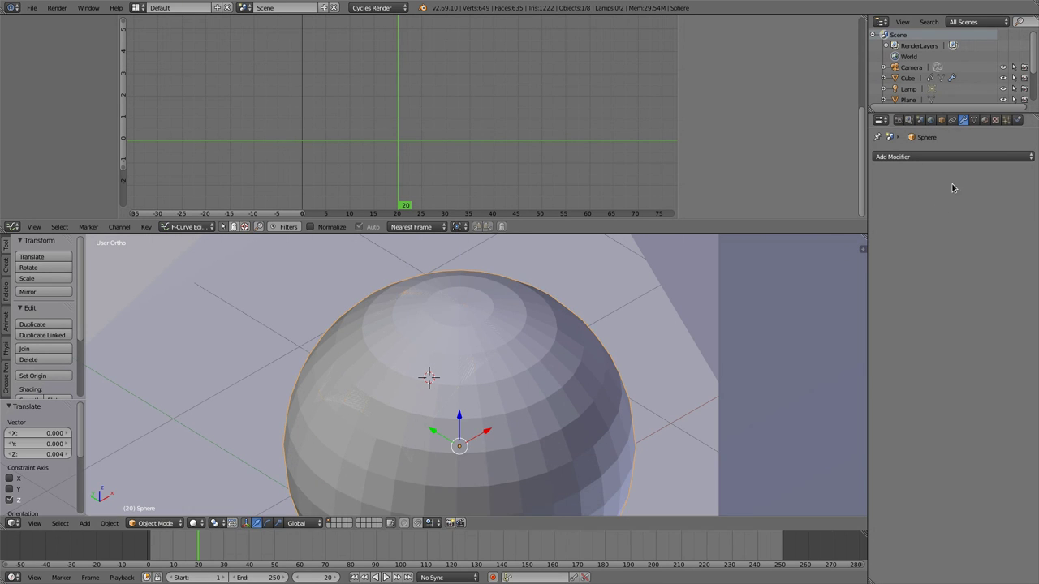
Step: Switch the cube's Boolean operation to Difference and view the result in wireframe
right_click(438, 349)
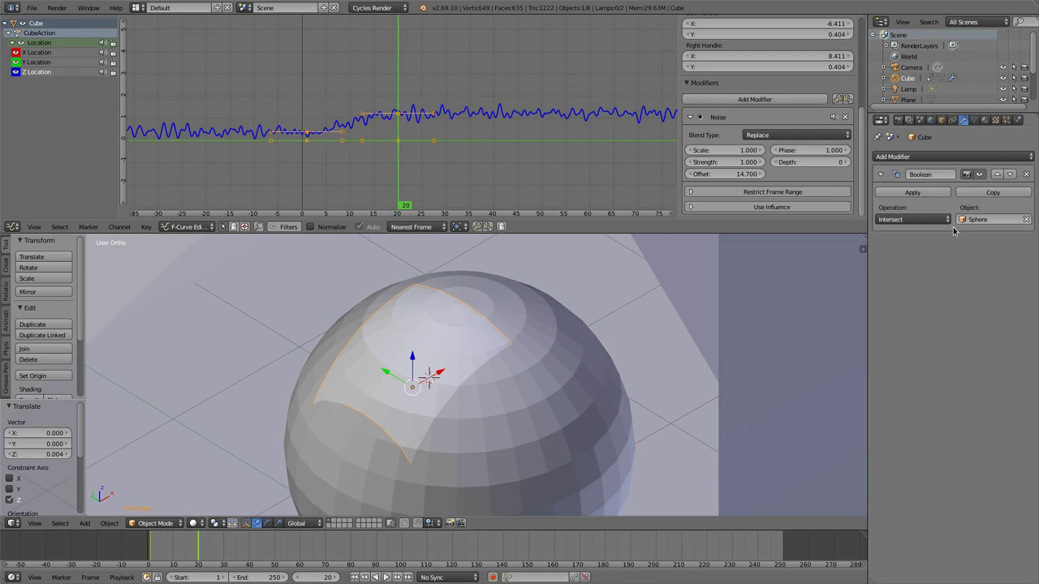
left_click(909, 219)
left_click(900, 183)
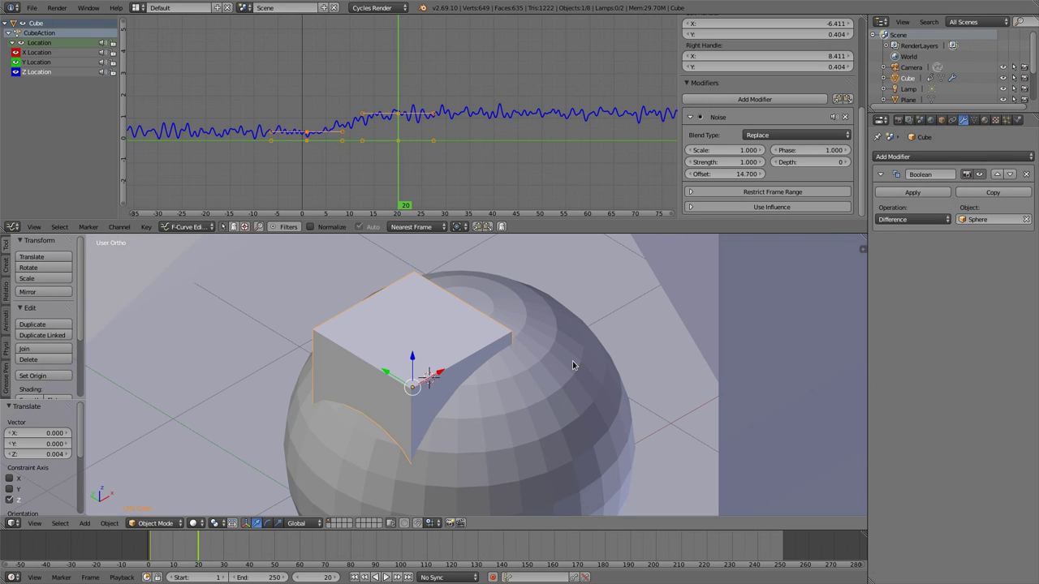
key("z")
mouse_move(487, 386)
middle_mouse_down()
mouse_move(461, 385)
mouse_move(452, 350)
mouse_move(476, 350)
middle_mouse_up()
Step: Slide the sphere sideways along X, then show the Homogeneous volume sampling choices
right_click(487, 351)
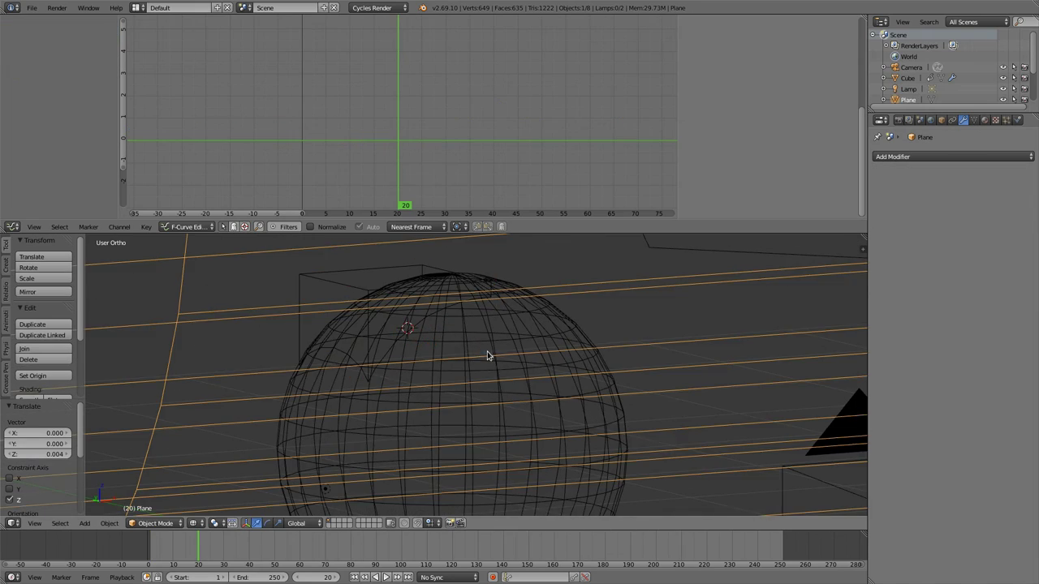
right_click(494, 321)
key("g")
key("x")
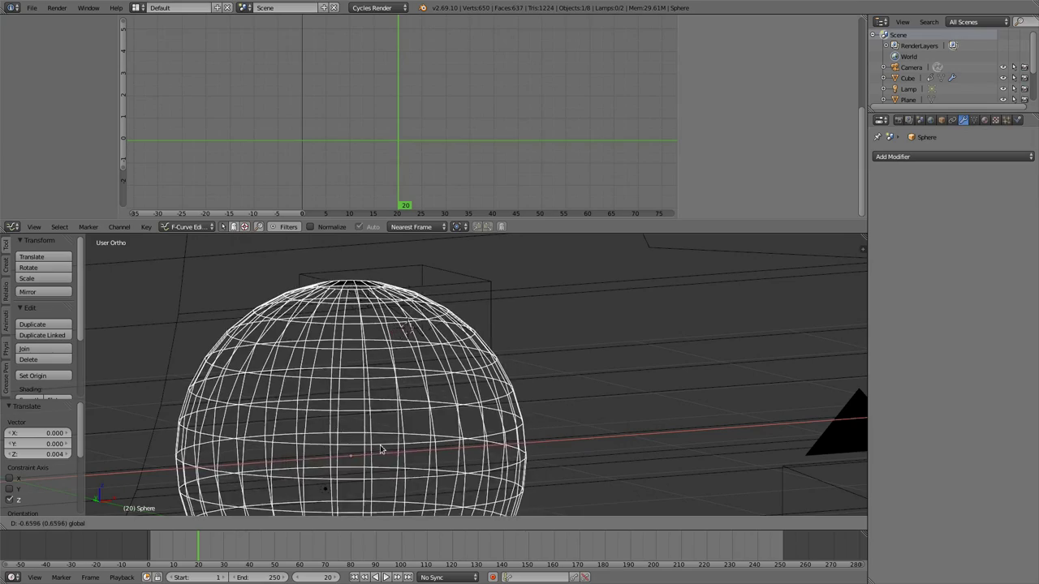
left_click(509, 439)
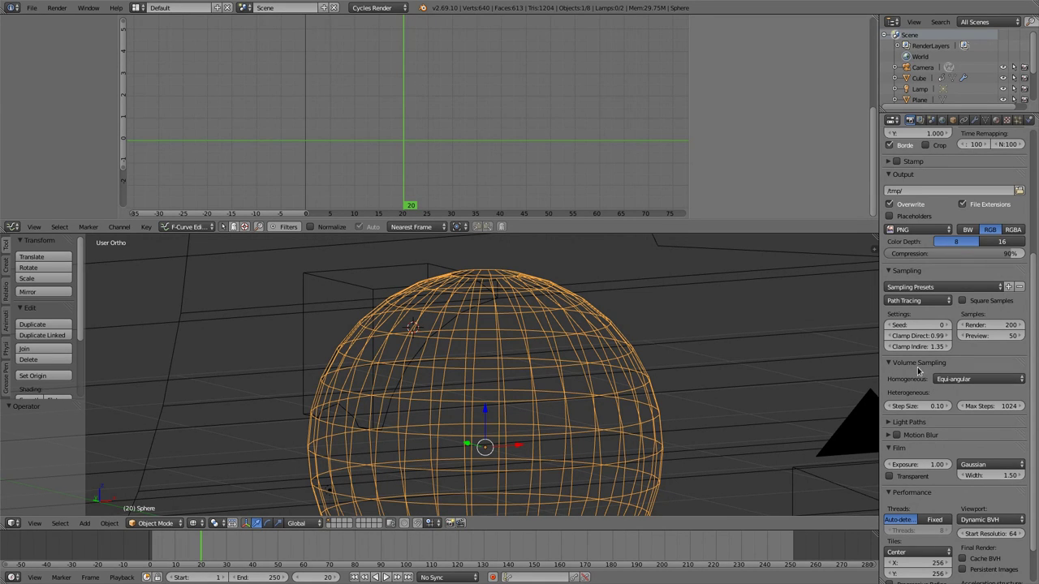
left_click(959, 385)
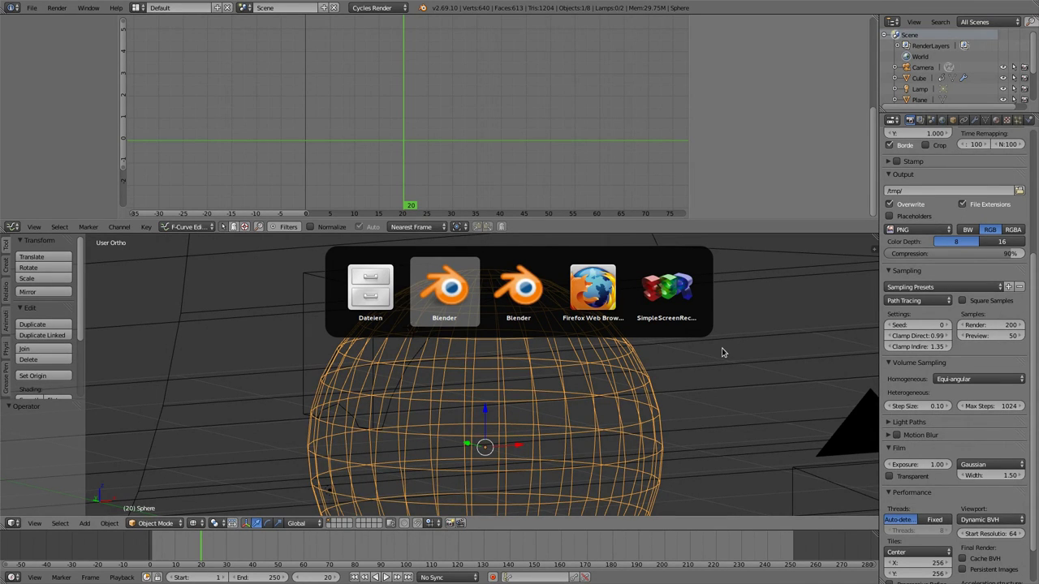
Step: Switch to the second window's spotlit cube scene, leaving the lamp unmoved, and show World settings
key("alt+Tab")
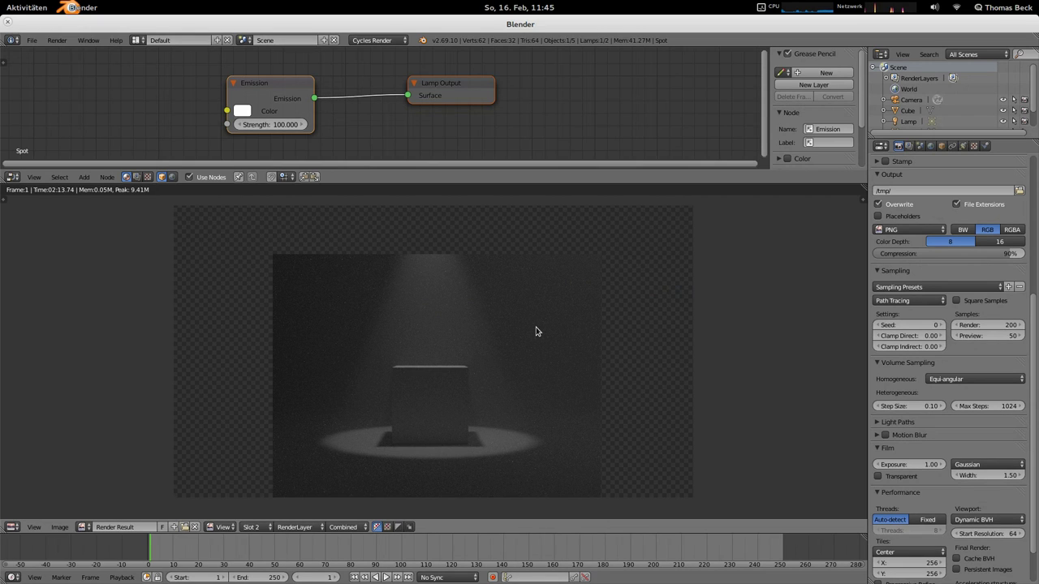
key("Escape")
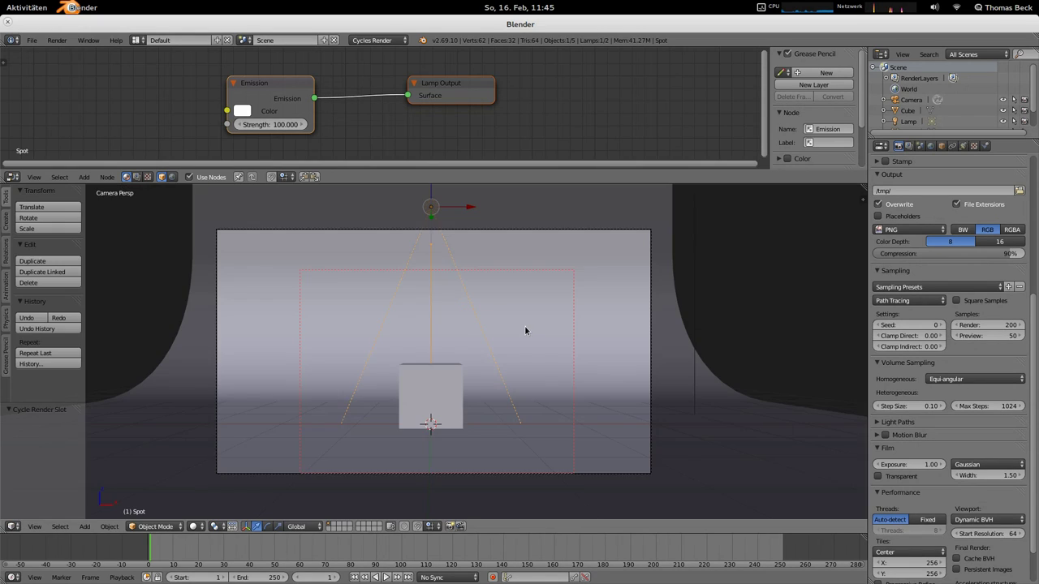
right_click(434, 212)
right_click_drag(439, 215, 420, 292)
key("Escape")
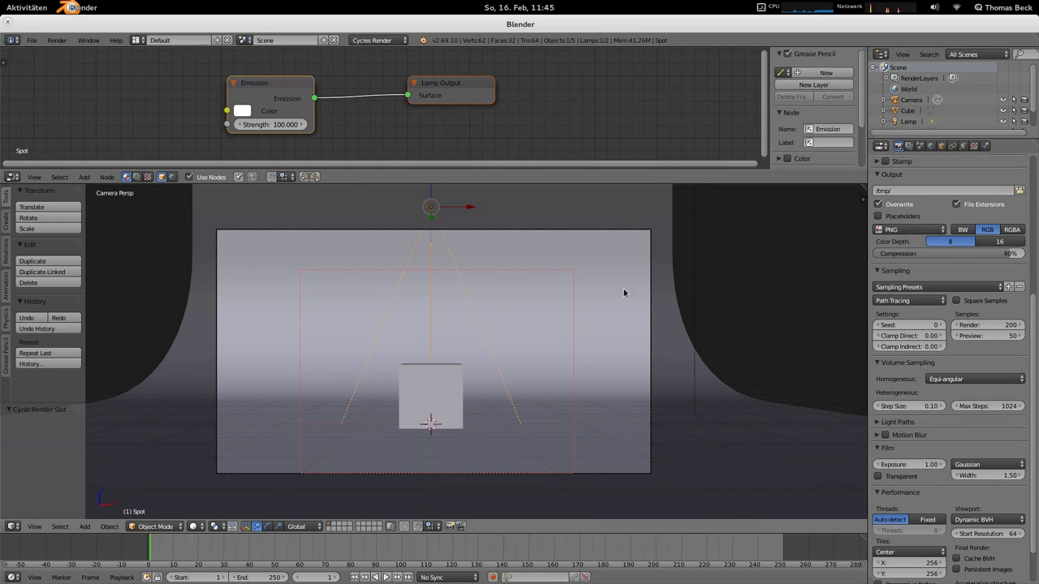
left_click(931, 146)
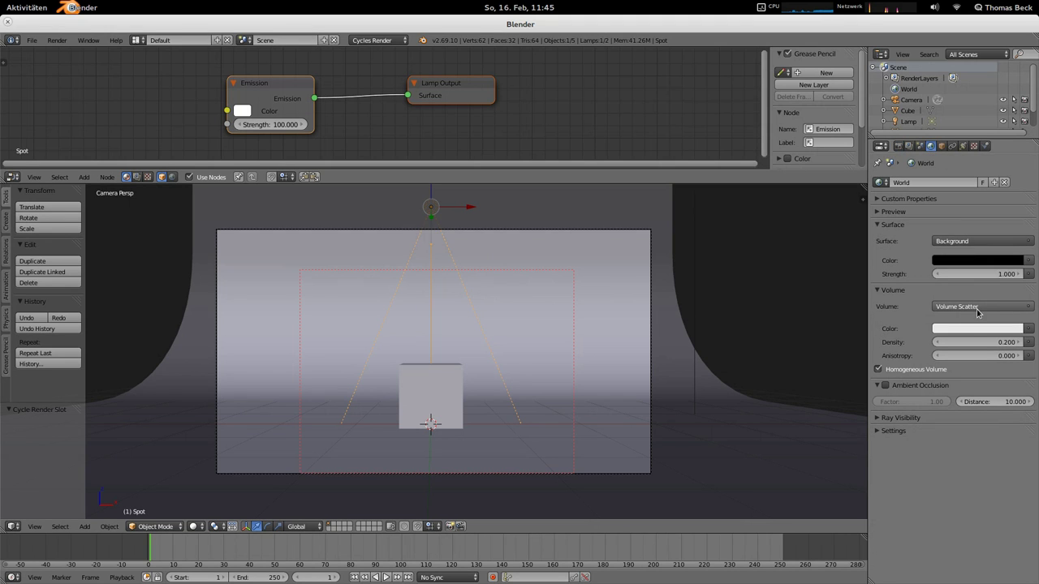
Step: Show the World nodes, place Volume Scatter below Background, then select the cube
left_click(171, 177)
left_click_drag(339, 88, 268, 148)
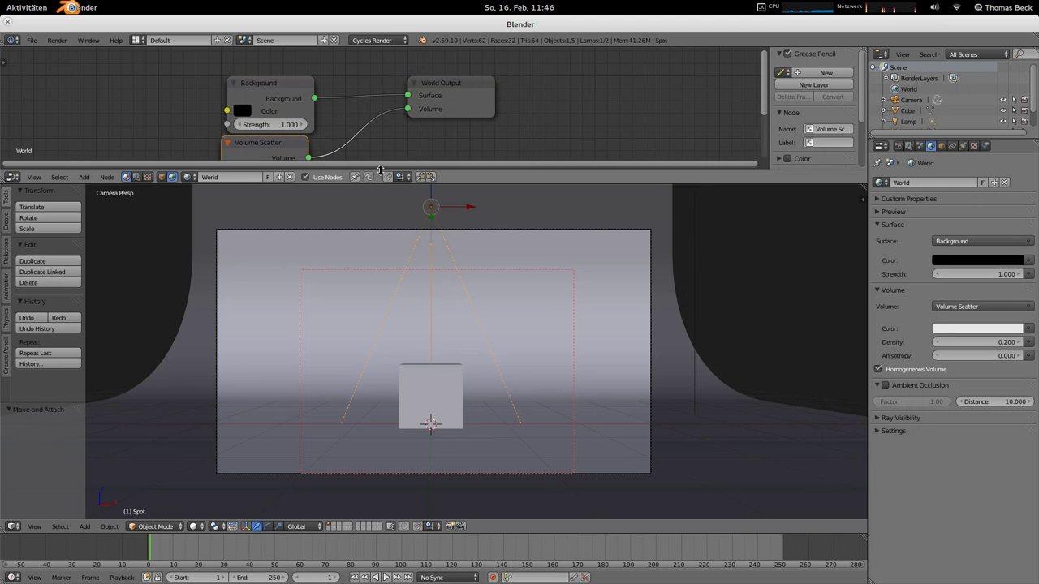
mouse_move(388, 130)
middle_mouse_down()
mouse_move(402, 104)
mouse_move(397, 114)
middle_mouse_up()
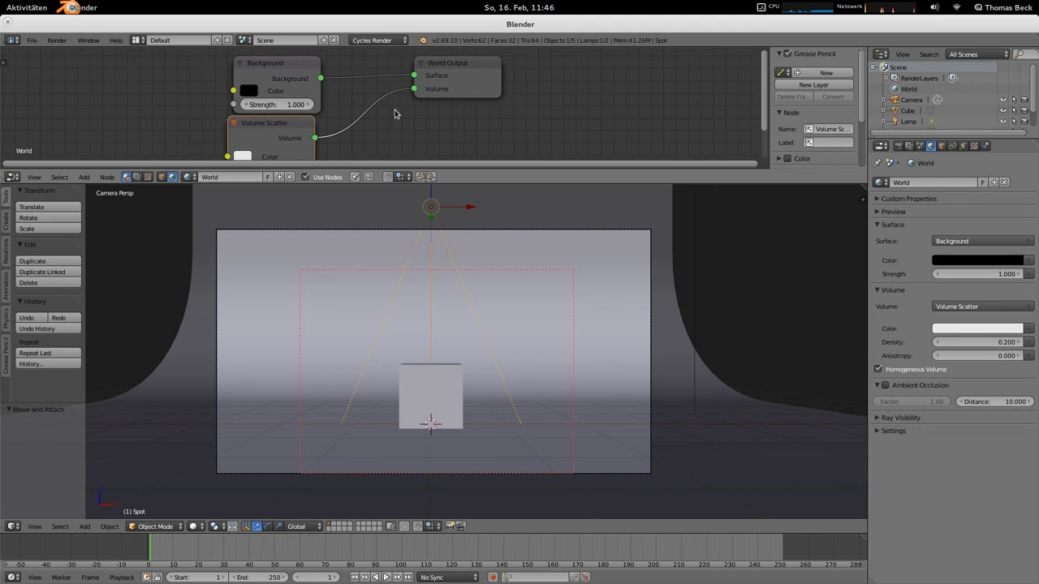
scroll(307, 78, "down", 3, "shift")
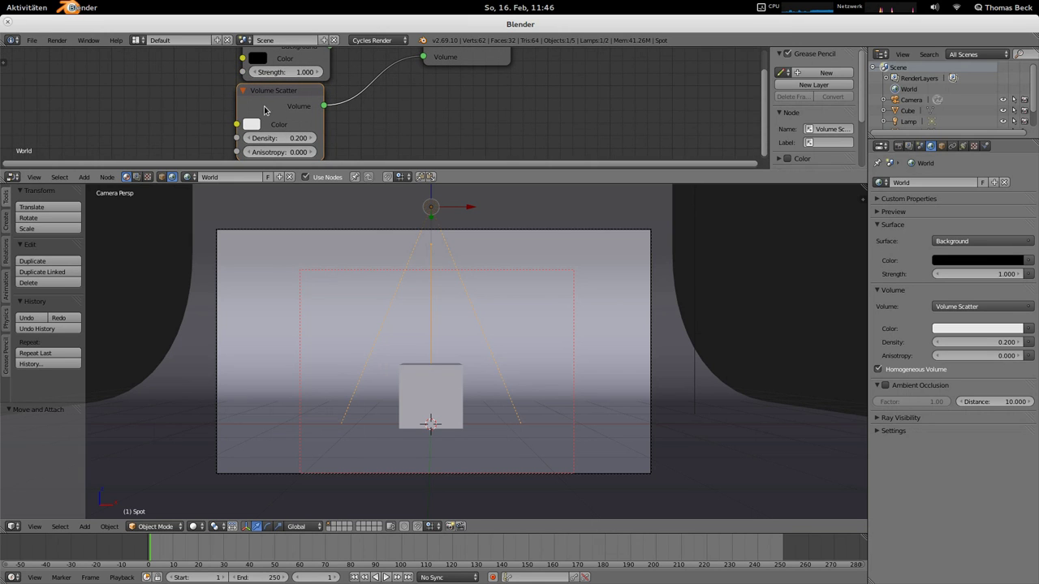
mouse_move(428, 85)
middle_mouse_down()
mouse_move(397, 104)
mouse_move(422, 102)
middle_mouse_up()
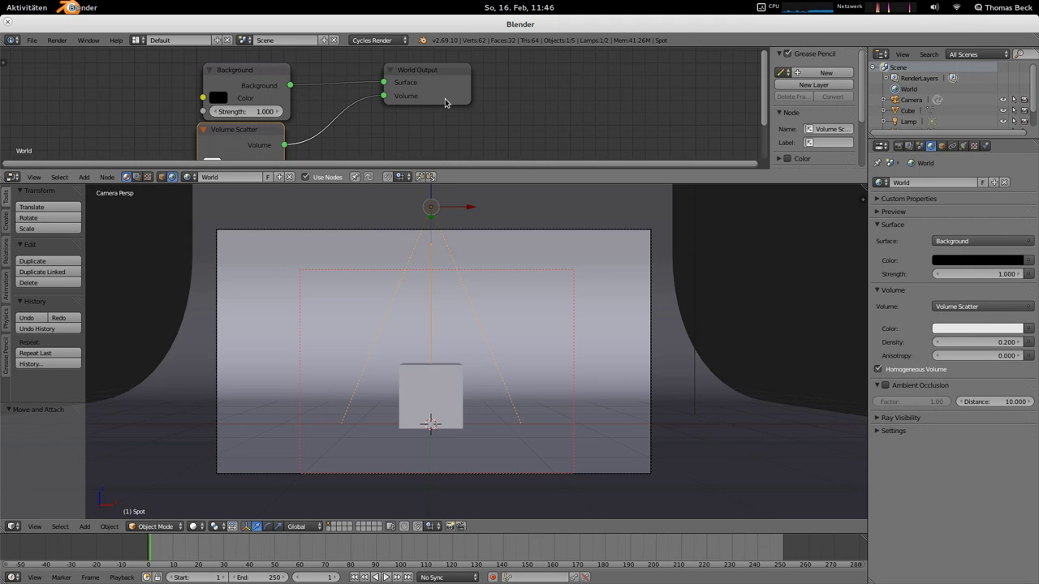
right_click(446, 379)
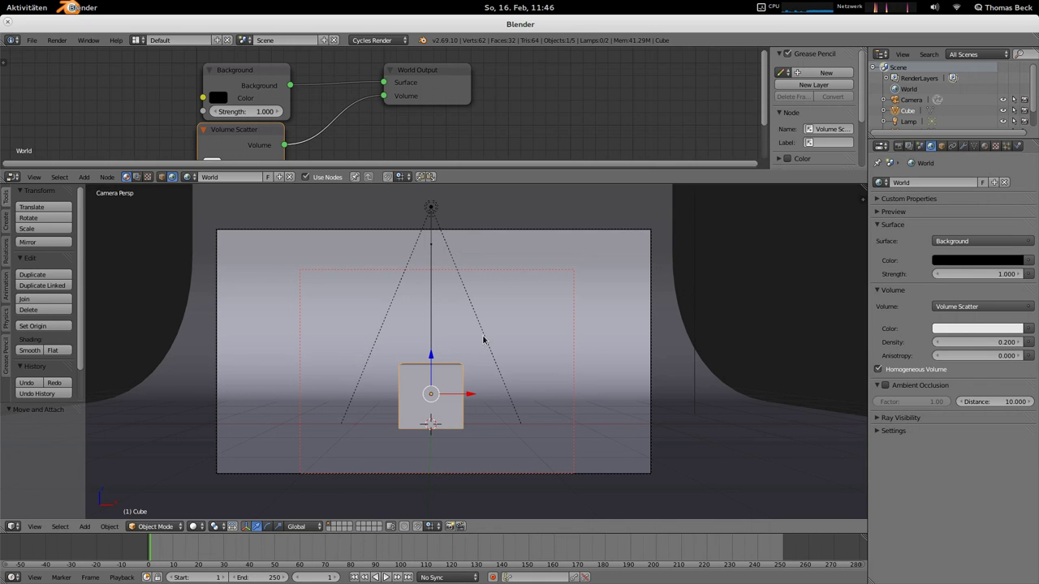
Step: Inspect the cube's Diffuse BSDF material and the Spot lamp's nodes, then show Render settings
left_click(164, 179)
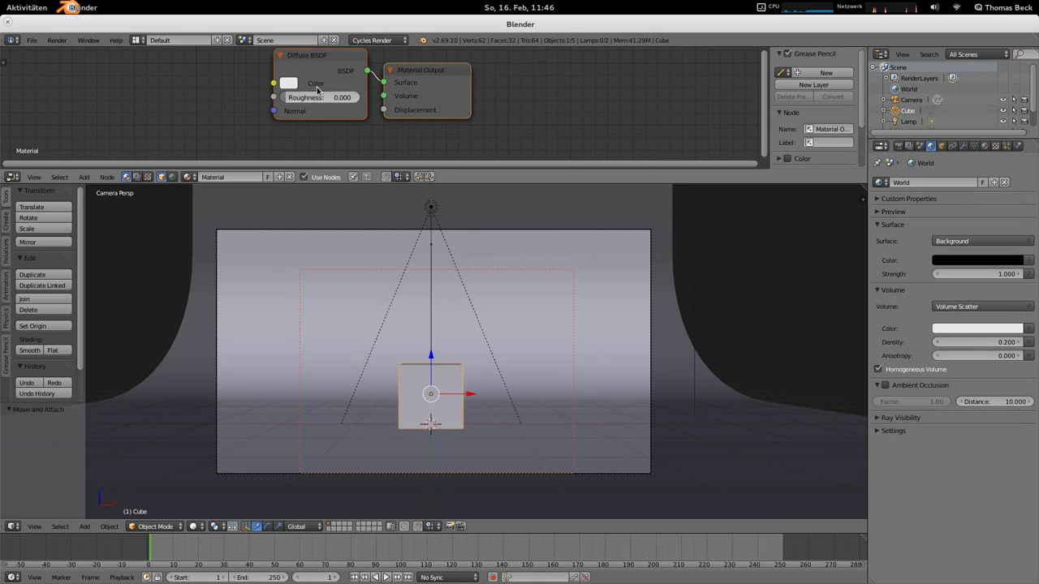
left_click_drag(320, 60, 294, 74)
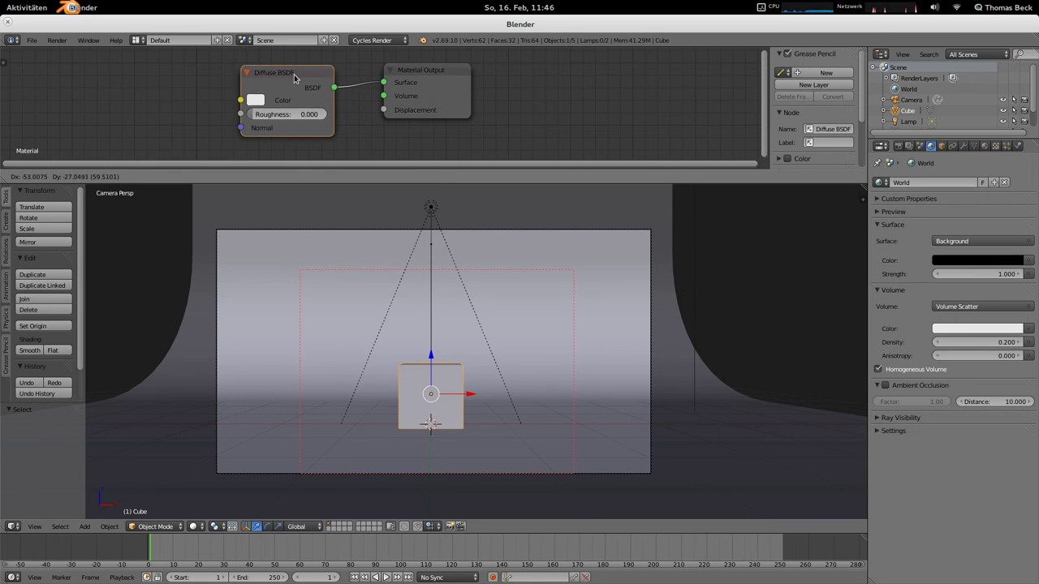
right_click(431, 210)
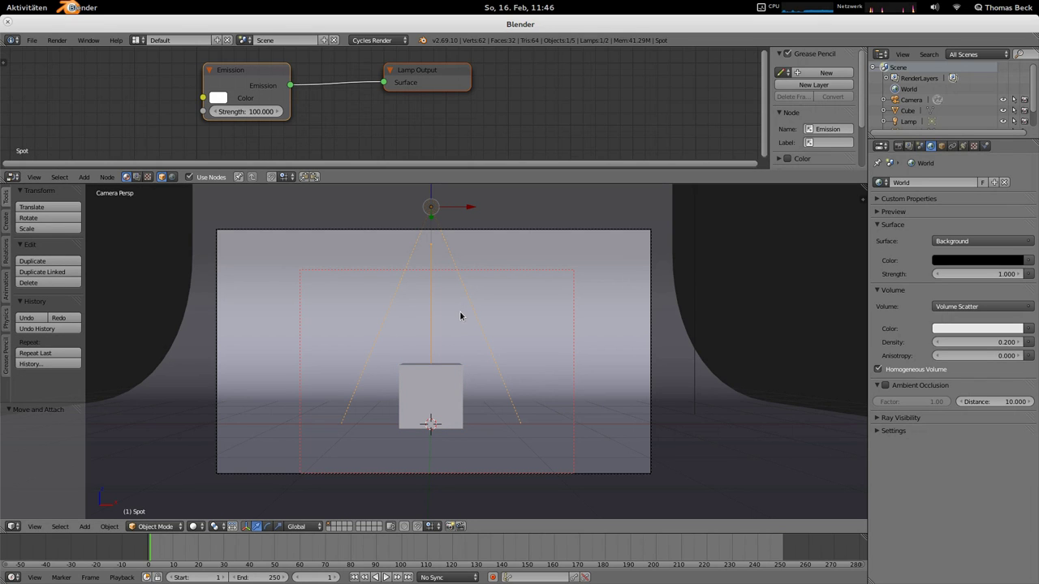
left_click(899, 145)
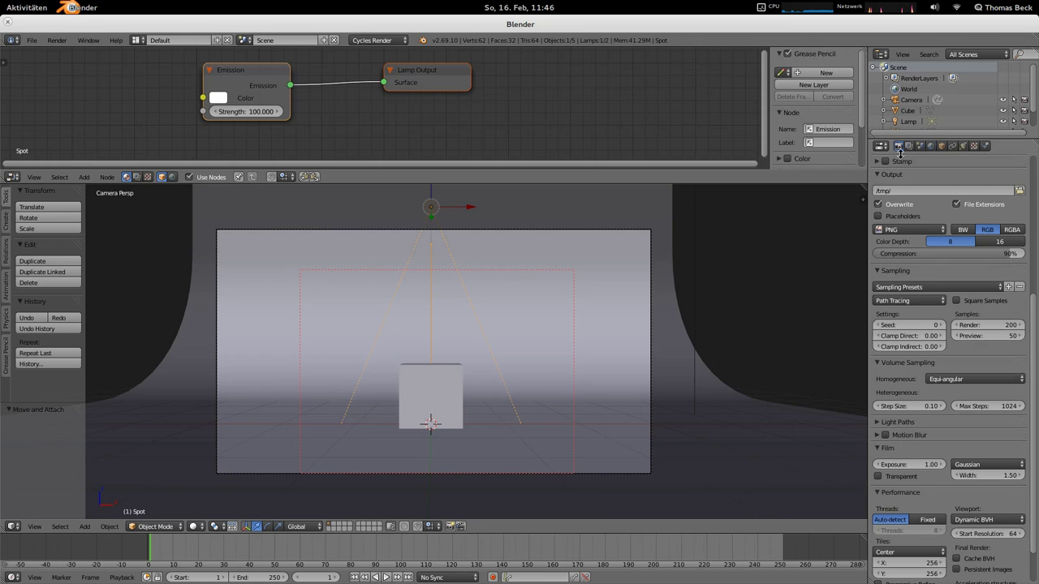
Step: Keep Equi-angular homogeneous volume sampling and render the spotlit cube with its light cone
left_click(955, 379)
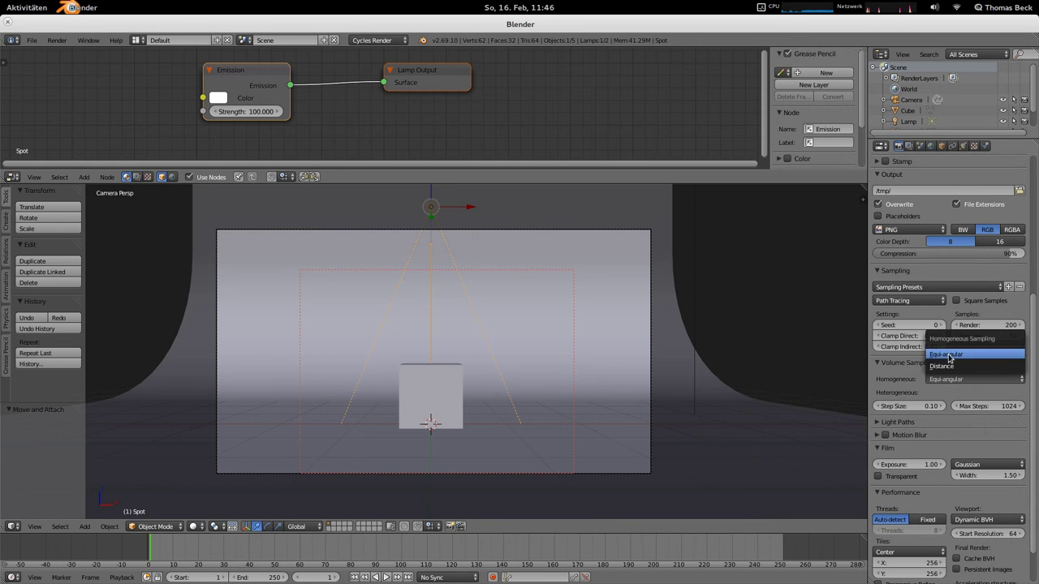
left_click(968, 355)
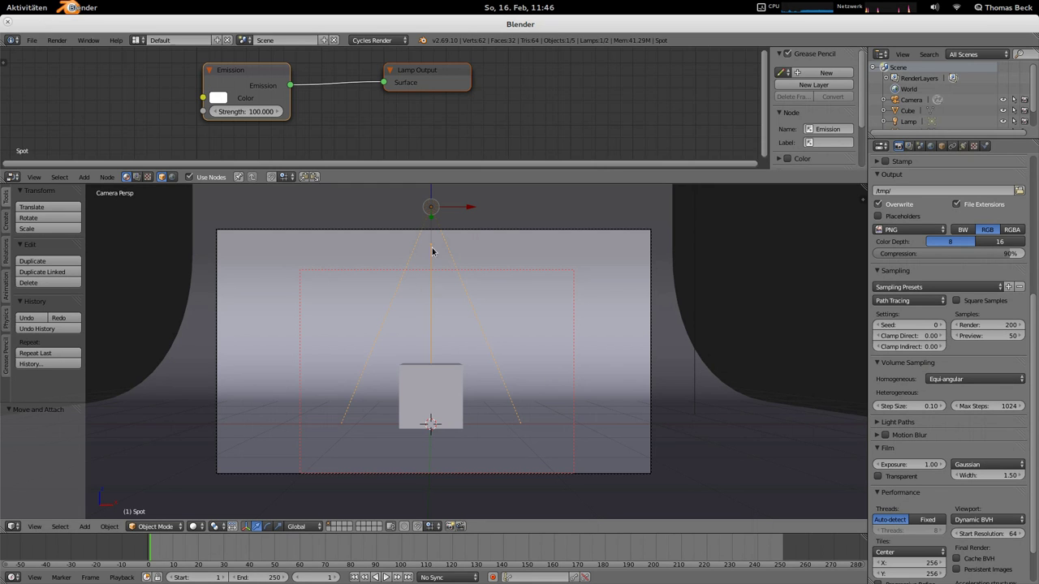
key("F11")
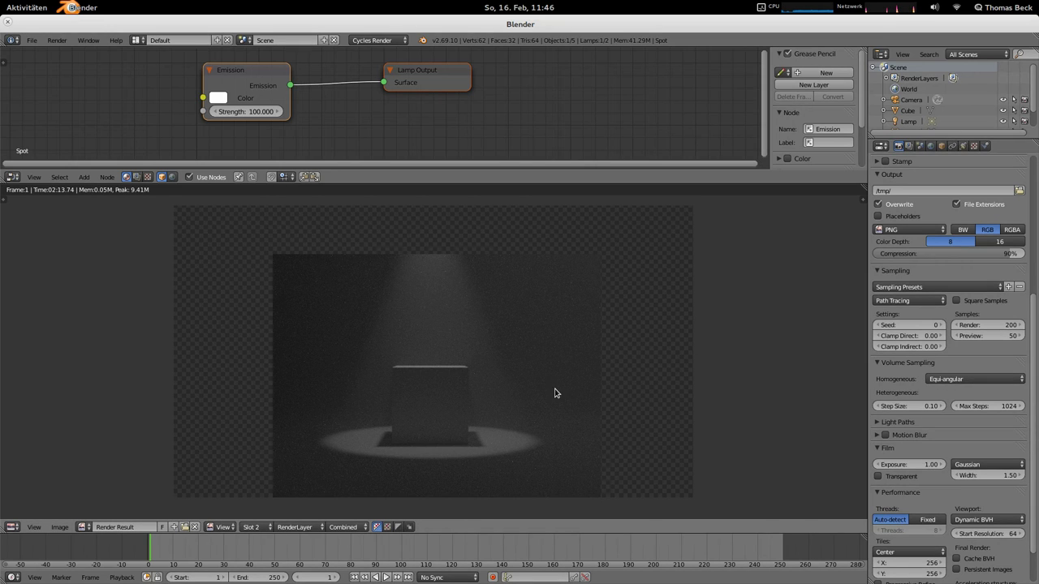
Step: Compare render slots, reopen the Homogeneous sampling choices, then switch to the sphere-and-cloth Blender window
key("j")
left_click(957, 379)
key("alt+Tab")
key("alt+Tab")
key("alt+Tab")
key("alt+Tab")
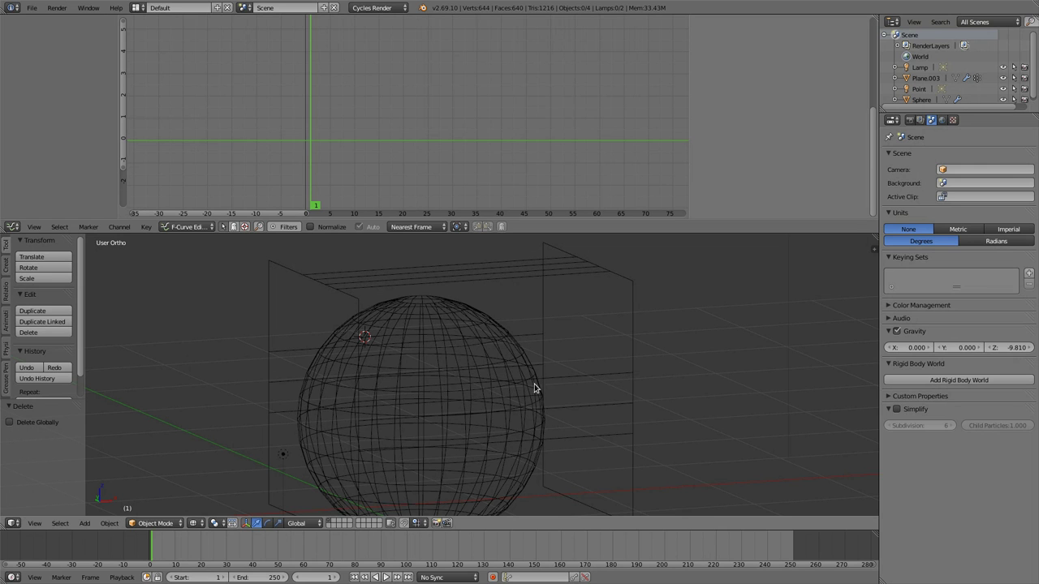
Step: Select Plane.003 and orbit to an angled view of the sphere and cloth planes
right_click(566, 382)
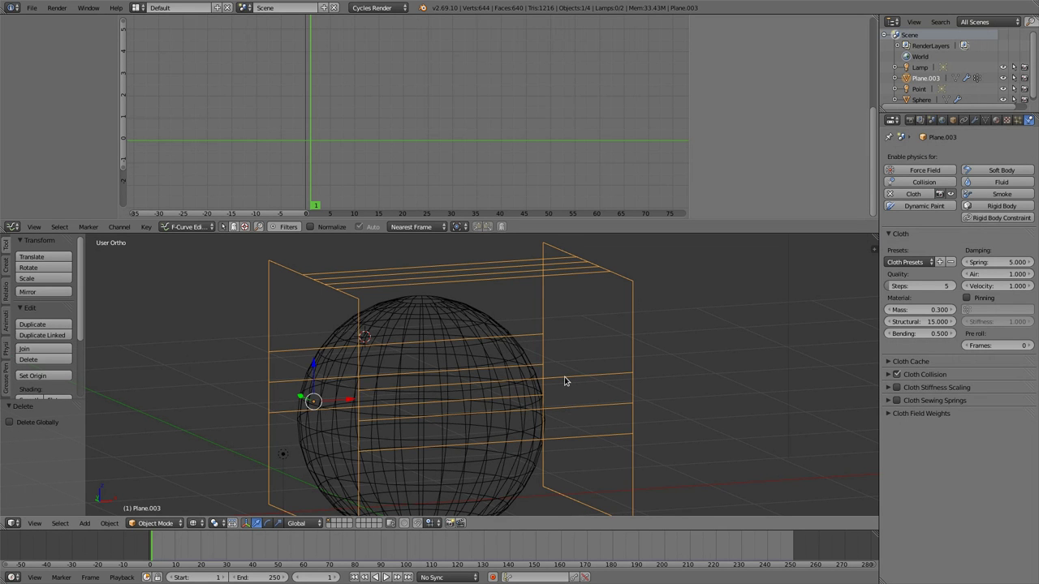
mouse_move(436, 383)
middle_mouse_down()
mouse_move(471, 379)
mouse_move(444, 379)
middle_mouse_up()
middle_click_drag(405, 390, 489, 382)
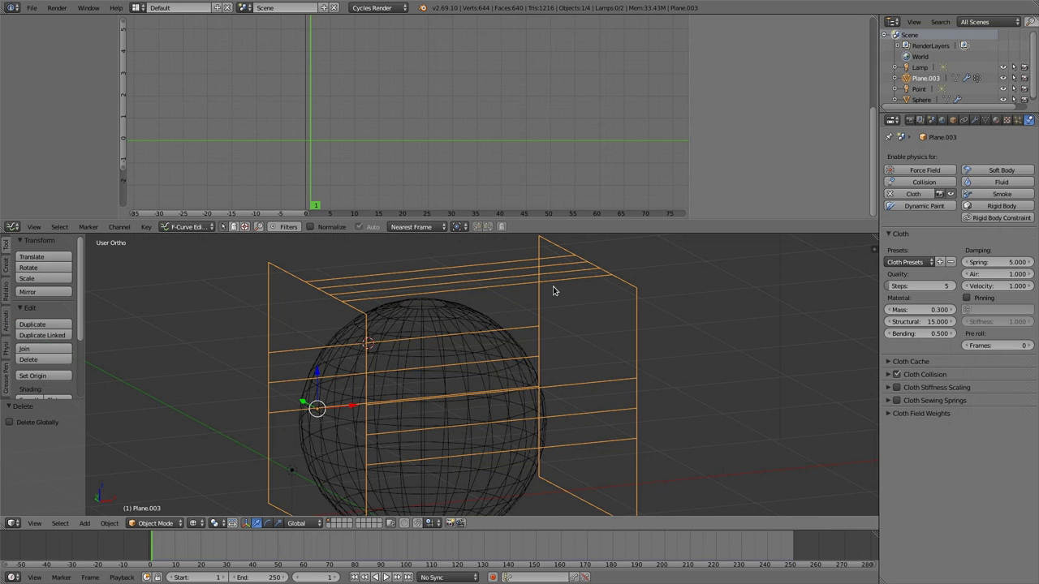
mouse_move(542, 343)
middle_mouse_down()
mouse_move(538, 323)
mouse_move(527, 334)
mouse_move(538, 342)
middle_mouse_up()
Step: Delete the Point lamp, then select the sphere and the cloth planes again
right_click(302, 476)
key("x")
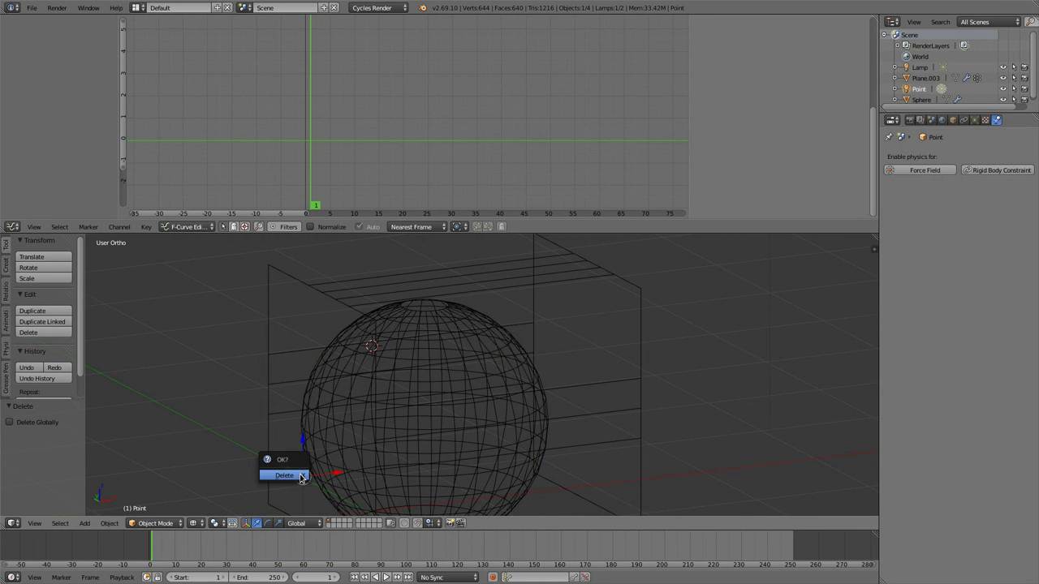
left_click(304, 477)
right_click(377, 366)
left_click(166, 382)
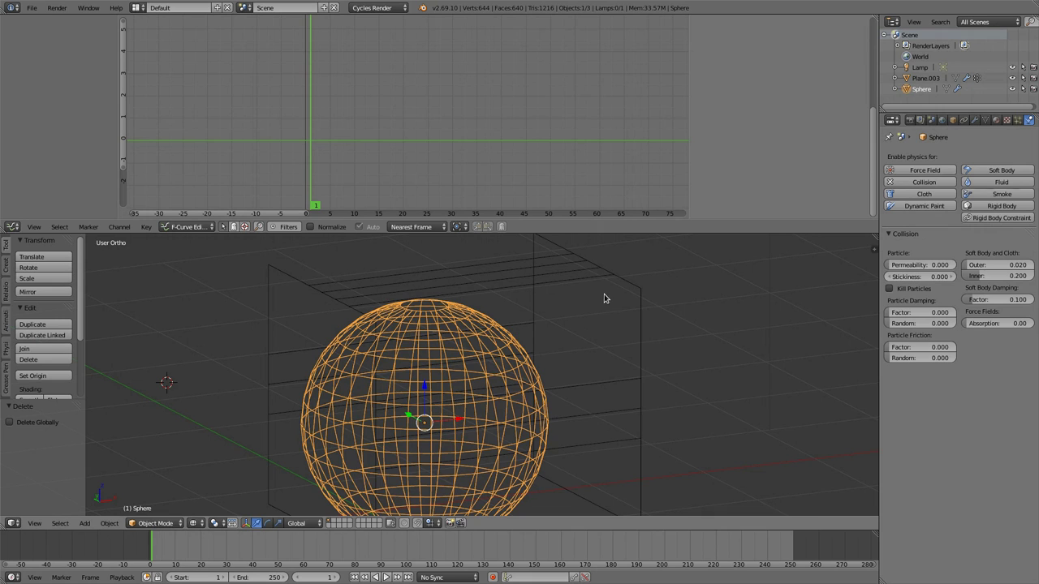
right_click(595, 273)
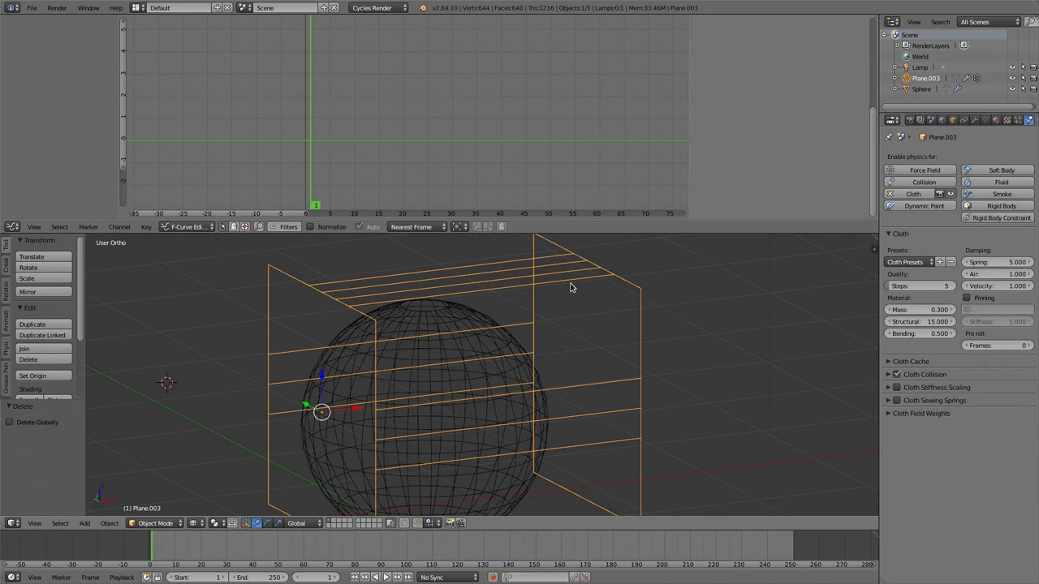
Step: Enter Edit Mode on Plane.003, orbit to a frontal view, and select the whole mesh
key("Tab")
middle_click_drag(495, 298, 327, 271)
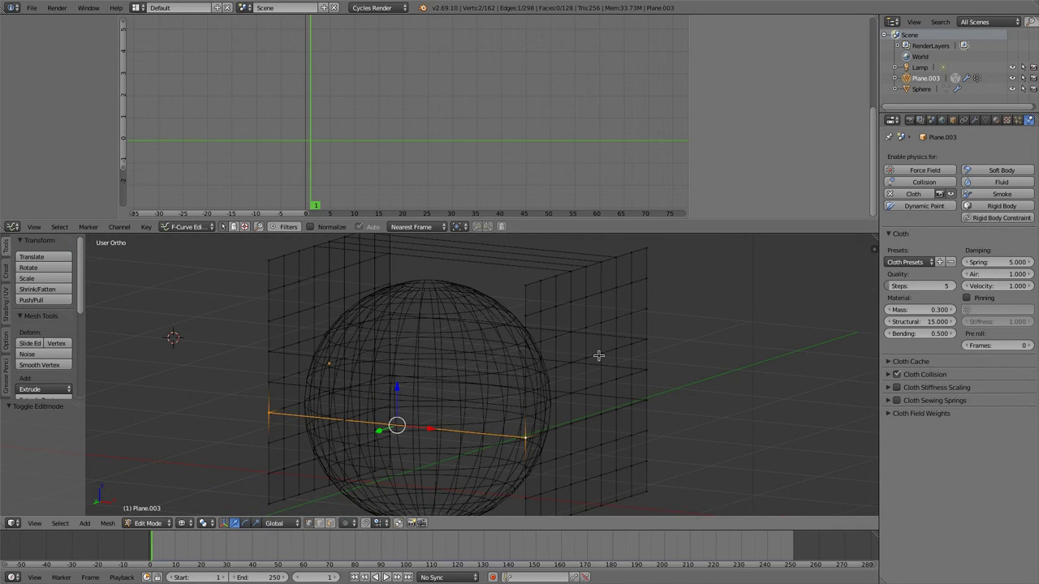
middle_click_drag(386, 298, 320, 338)
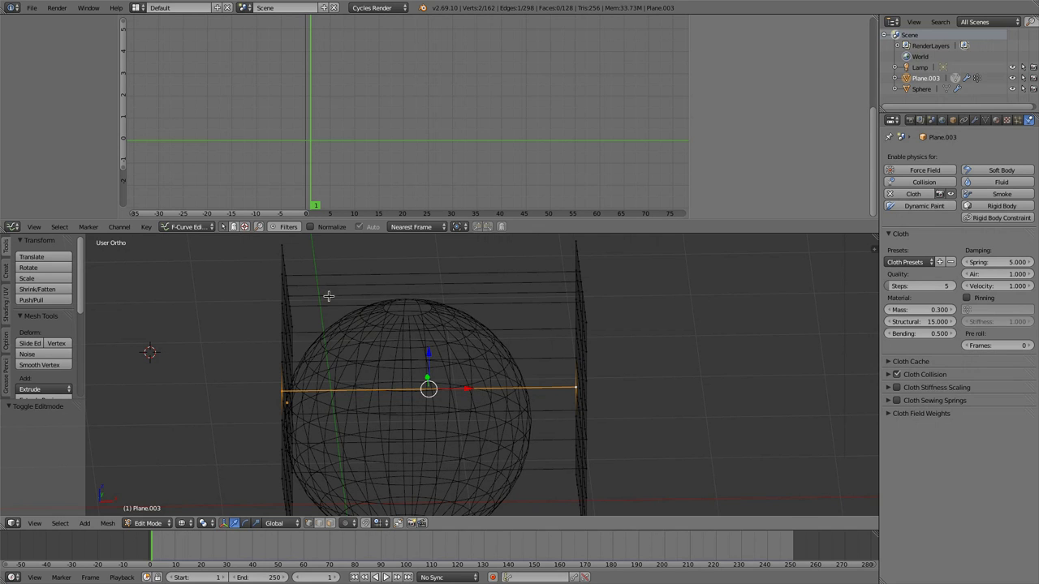
middle_click_drag(395, 352, 473, 311)
middle_click_drag(538, 354, 473, 344)
key("a")
middle_click_drag(628, 375, 561, 375)
Step: In edge select mode, pick the top connecting edge and circle-select the other horizontal edges
key("ctrl+Tab")
left_click(539, 391)
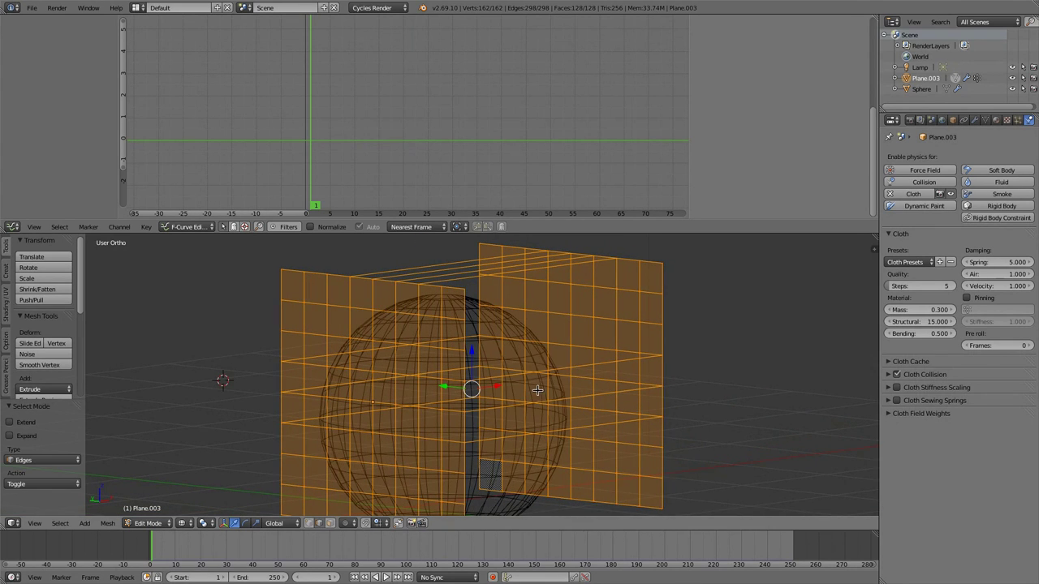
middle_click_drag(520, 318, 468, 335)
right_click(480, 286)
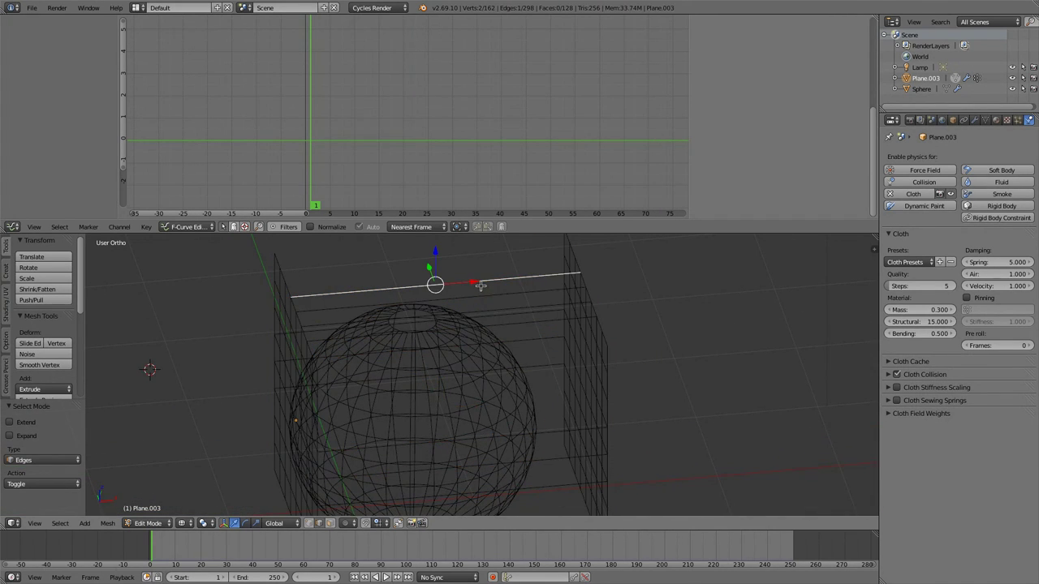
key("c")
mouse_move(459, 282)
left_mouse_down()
mouse_move(412, 298)
mouse_move(441, 479)
mouse_move(453, 504)
left_mouse_up()
right_click(447, 302)
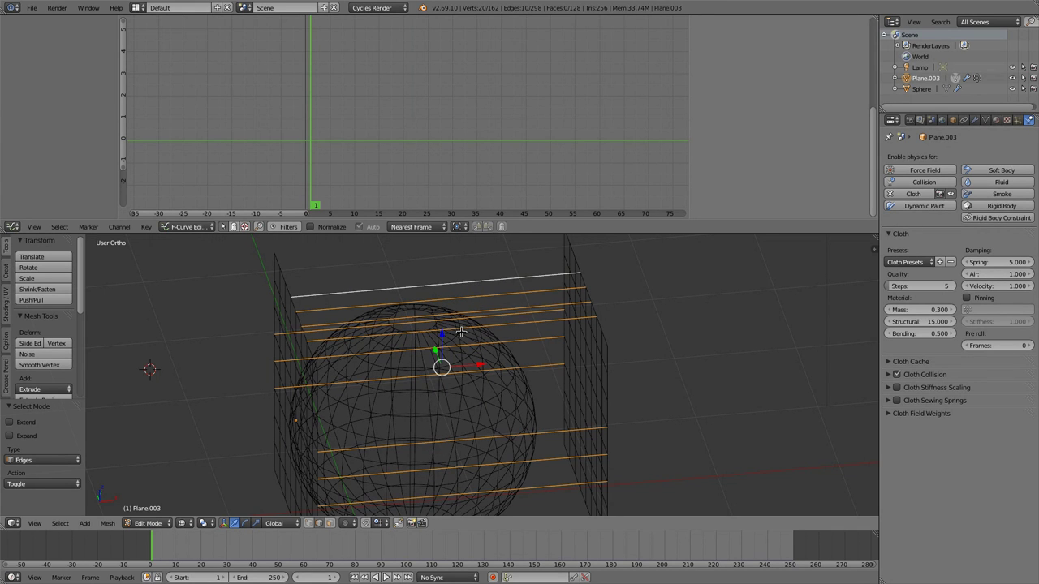
Step: Assign the selected edges to the Sewing vertex group and return to Object Mode
key("ctrl+g")
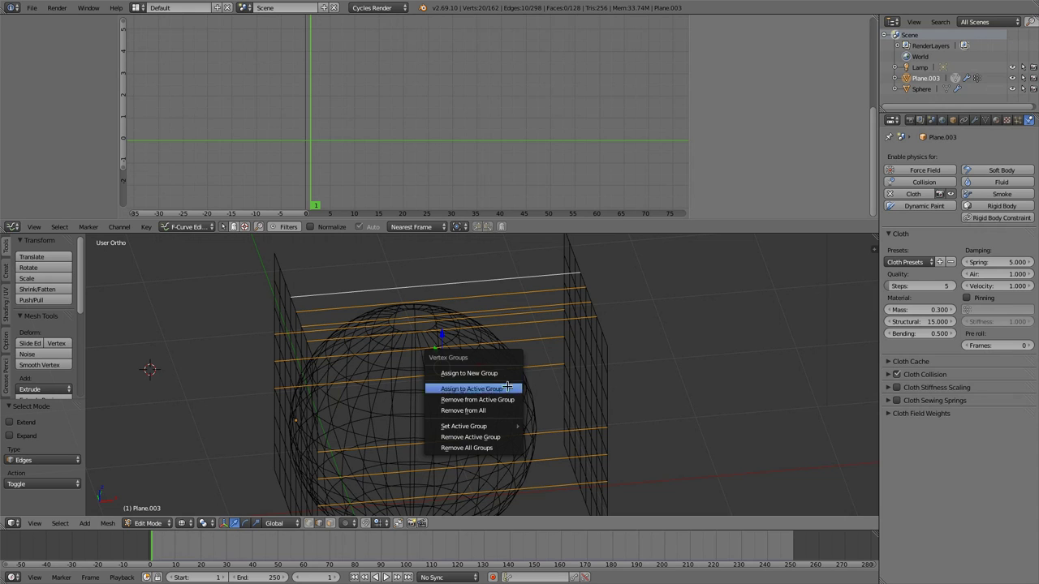
mouse_move(478, 426)
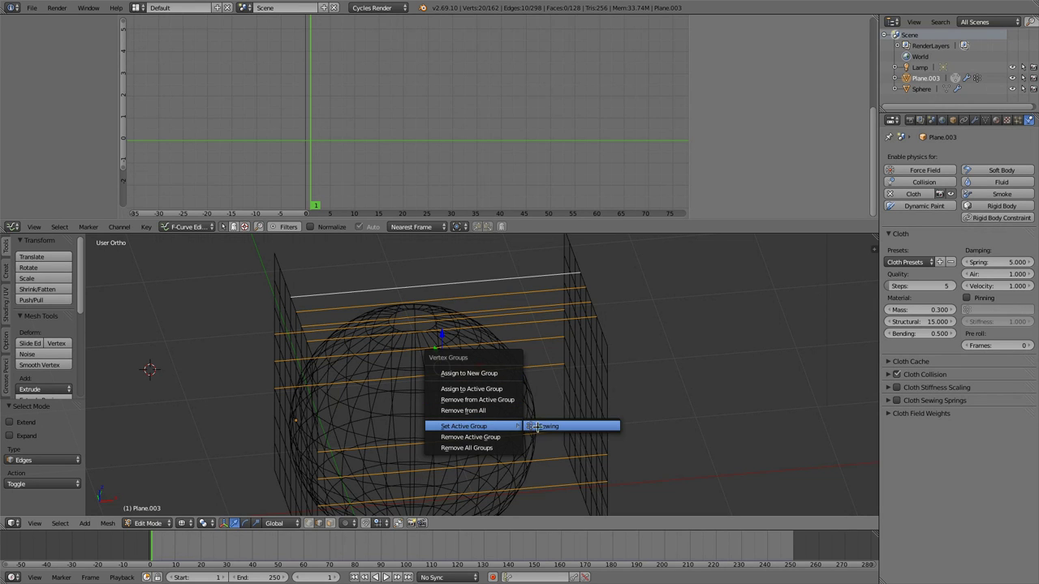
left_click(482, 389)
key("Tab")
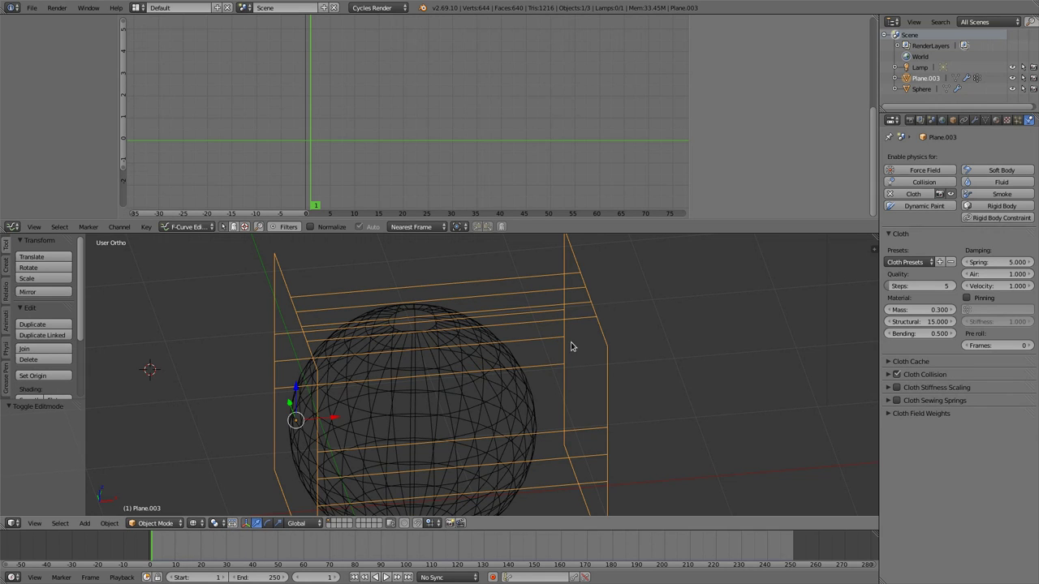
left_click(985, 121)
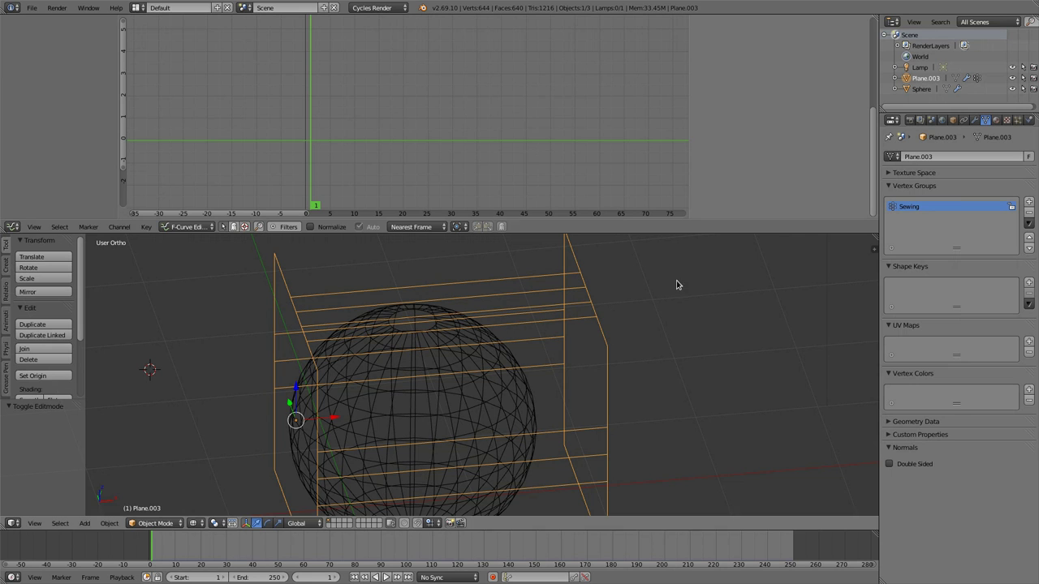
left_click(1028, 121)
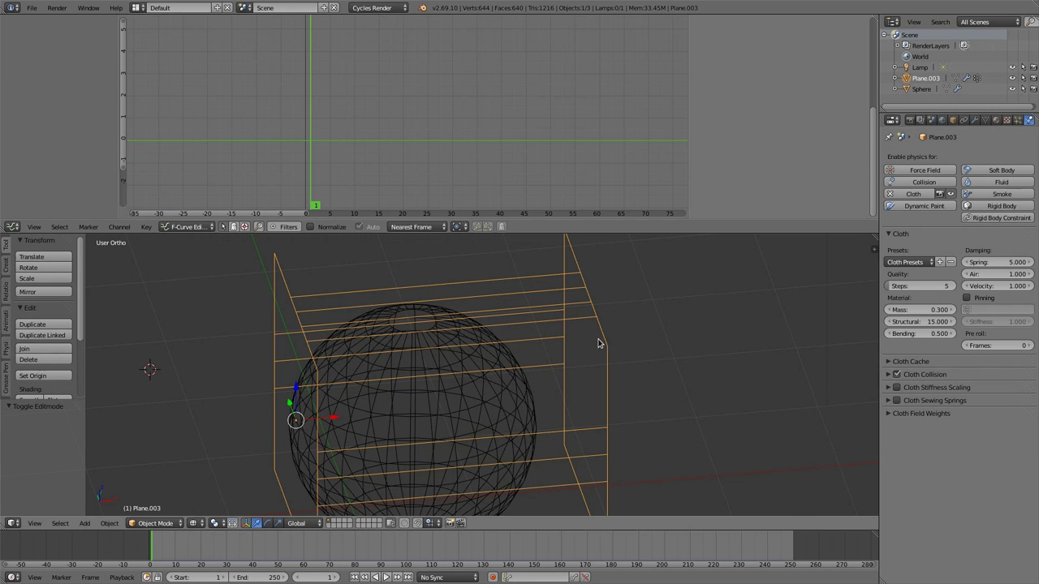
middle_click_drag(325, 340, 392, 329)
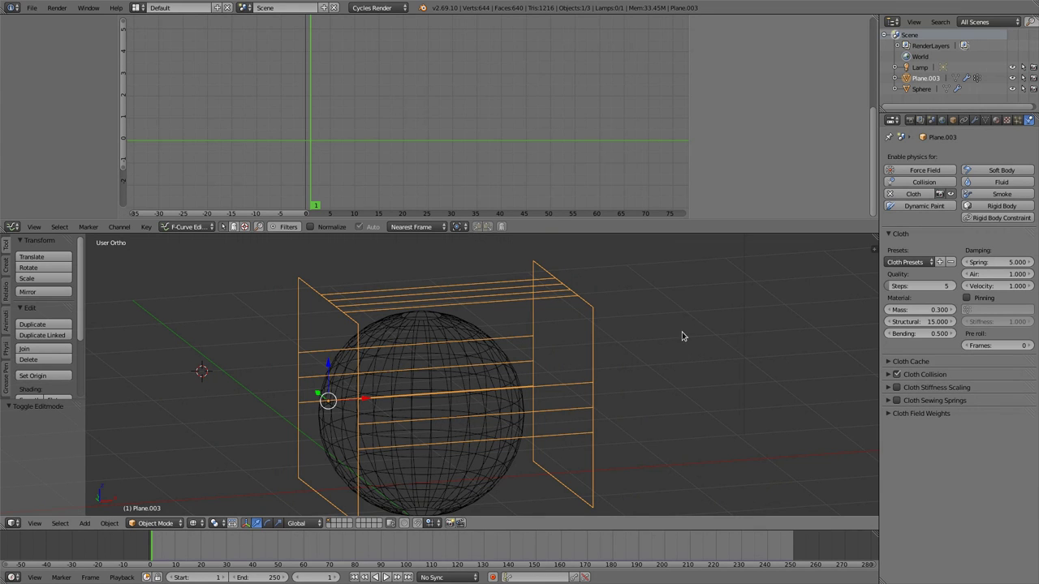
right_click(431, 335)
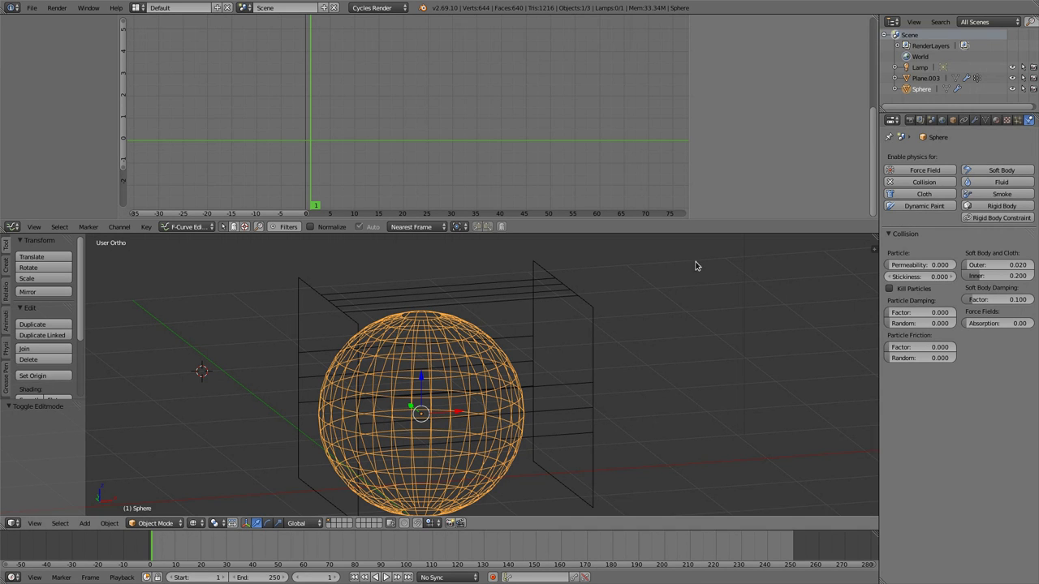
right_click(452, 297)
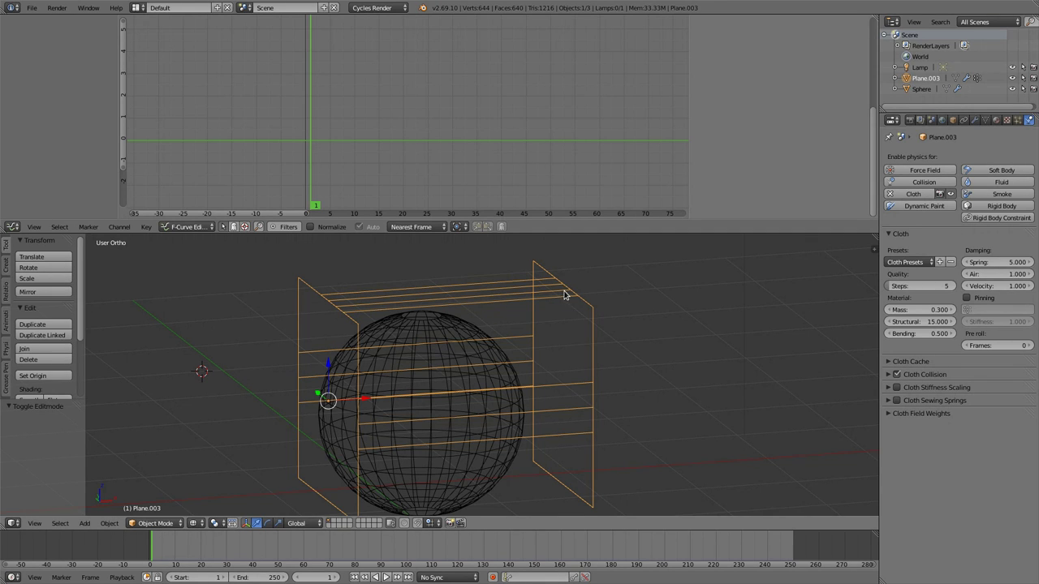
Step: Enable Cloth Sewing Springs and check Plane.003's vertex groups in Object Data
left_click(887, 404)
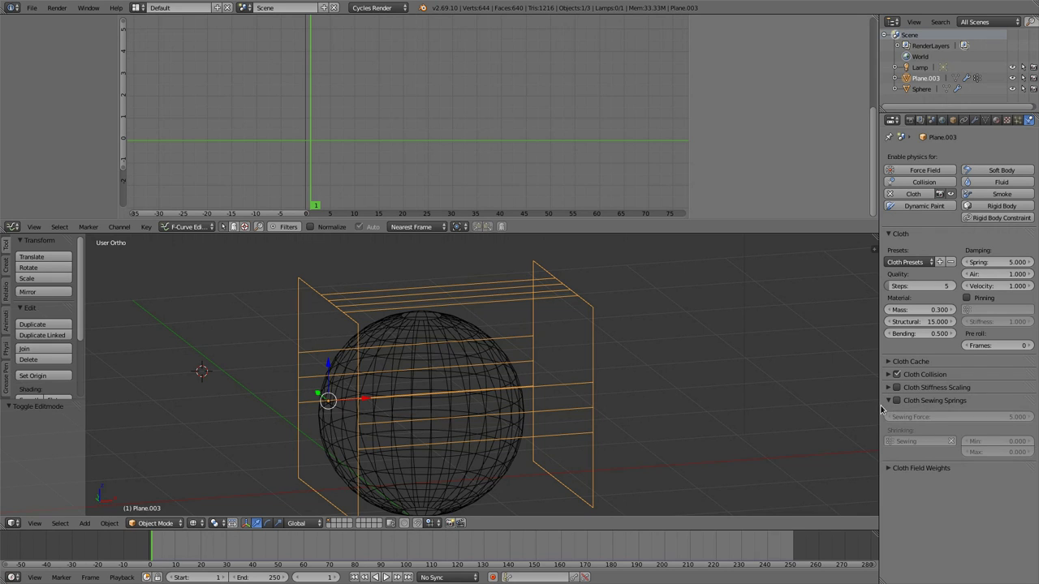
left_click(896, 401)
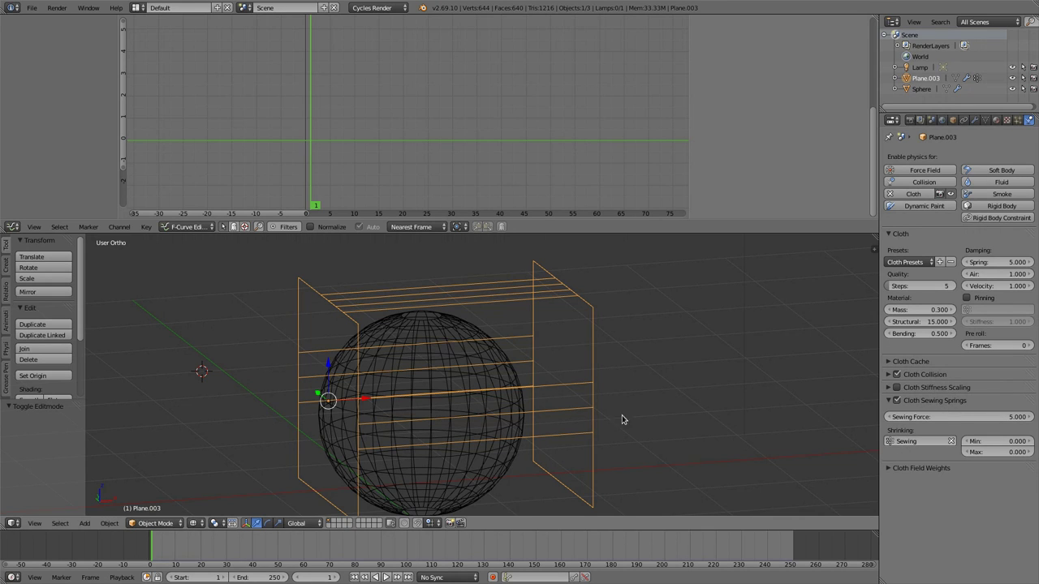
left_click(985, 120)
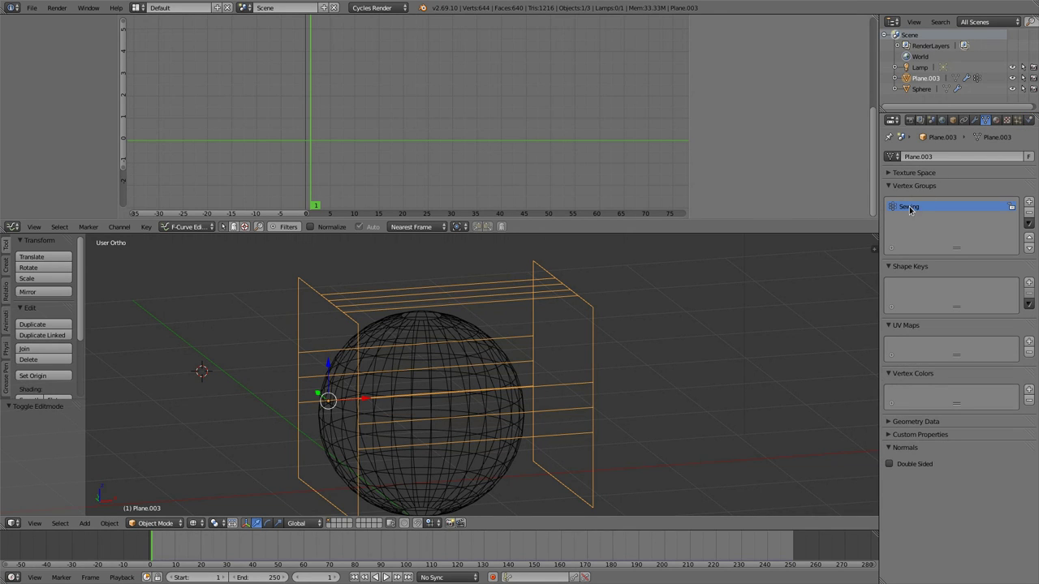
left_click(1029, 120)
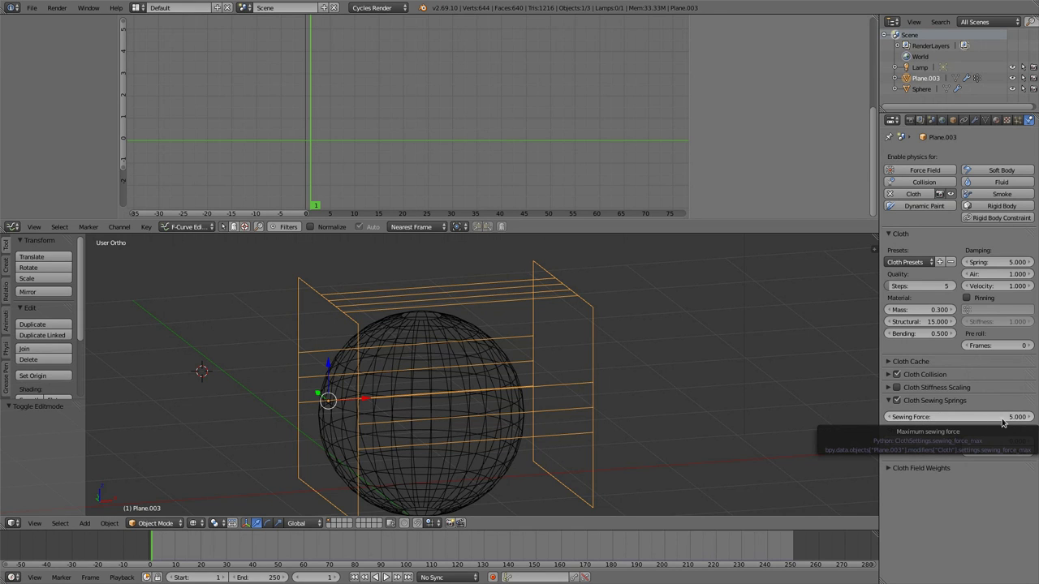
Step: Set the cloth Sewing Force to 0
mouse_move(1003, 420)
left_mouse_down()
mouse_move(983, 419)
mouse_move(1006, 419)
left_mouse_up()
left_click(971, 418)
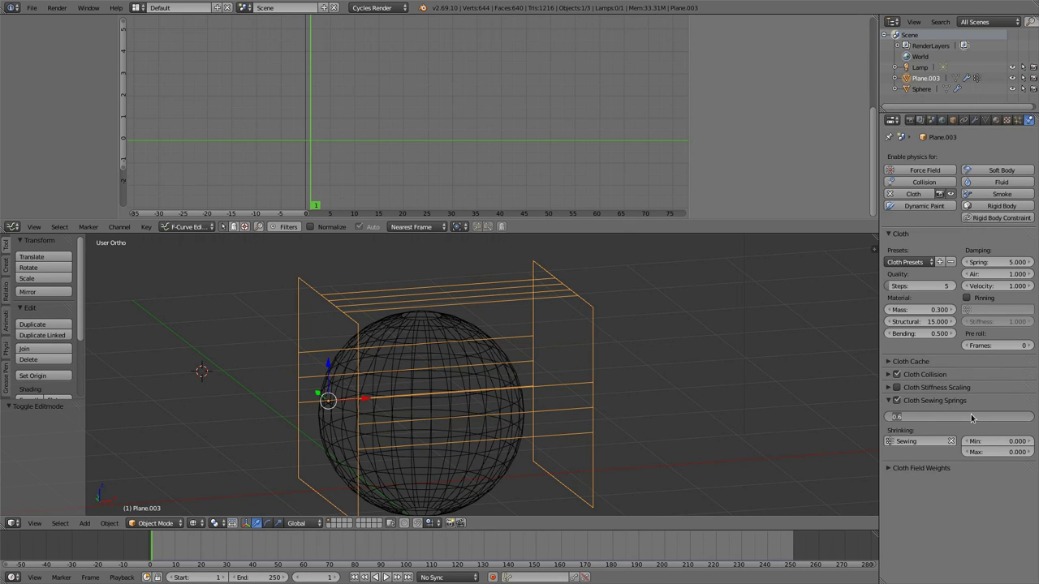
key("Return")
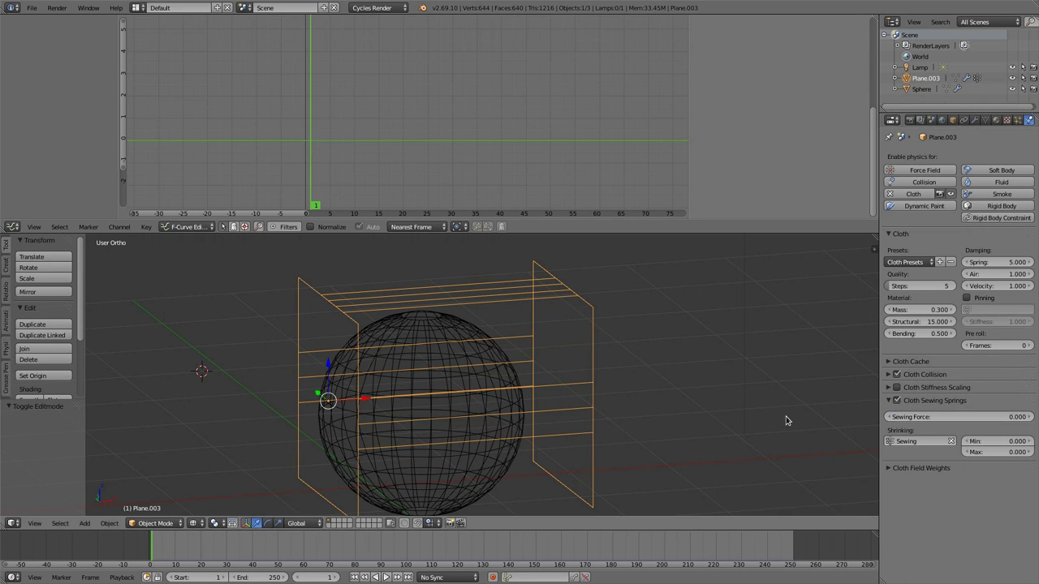
Step: Play the cloth simulation, replay it in solid shading, then set Sewing Force to 0.9
key("alt+a")
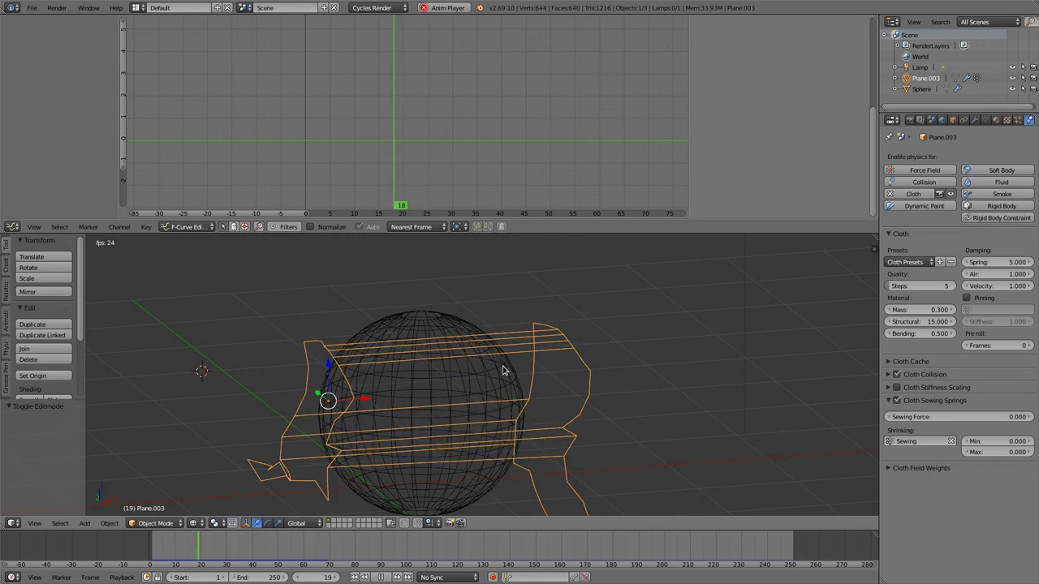
key("Escape")
key("z")
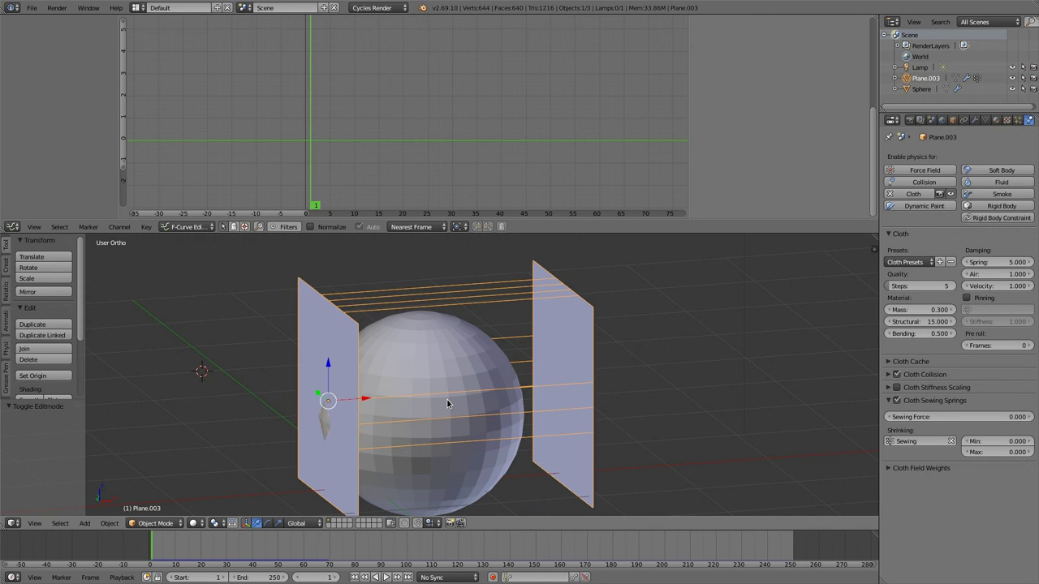
key("alt+a")
key("Escape")
left_click_drag(958, 417, 974, 416)
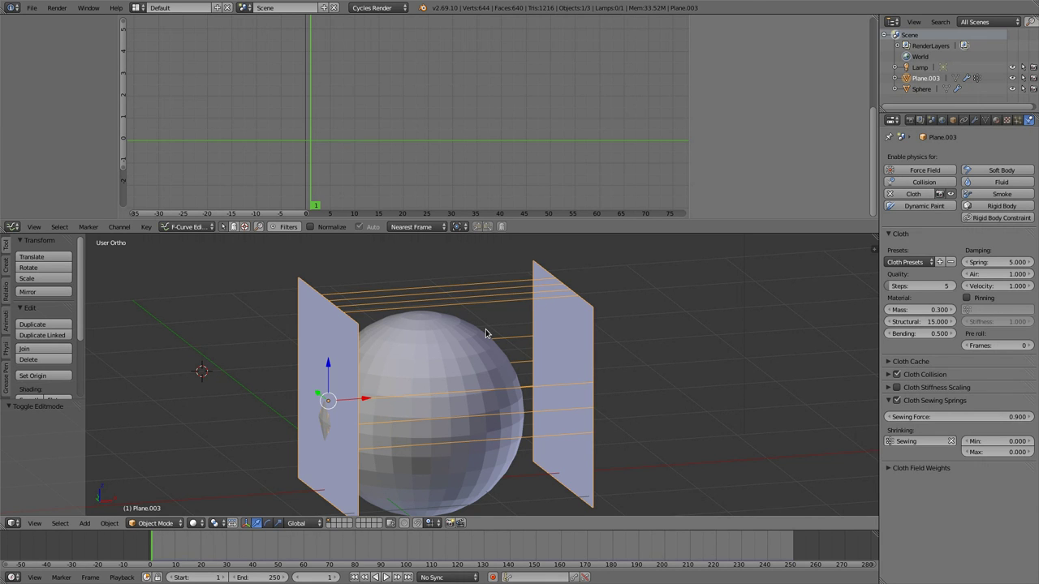
Step: Play the cloth simulation at sewing force 0.9 and reset it
key("alt+a")
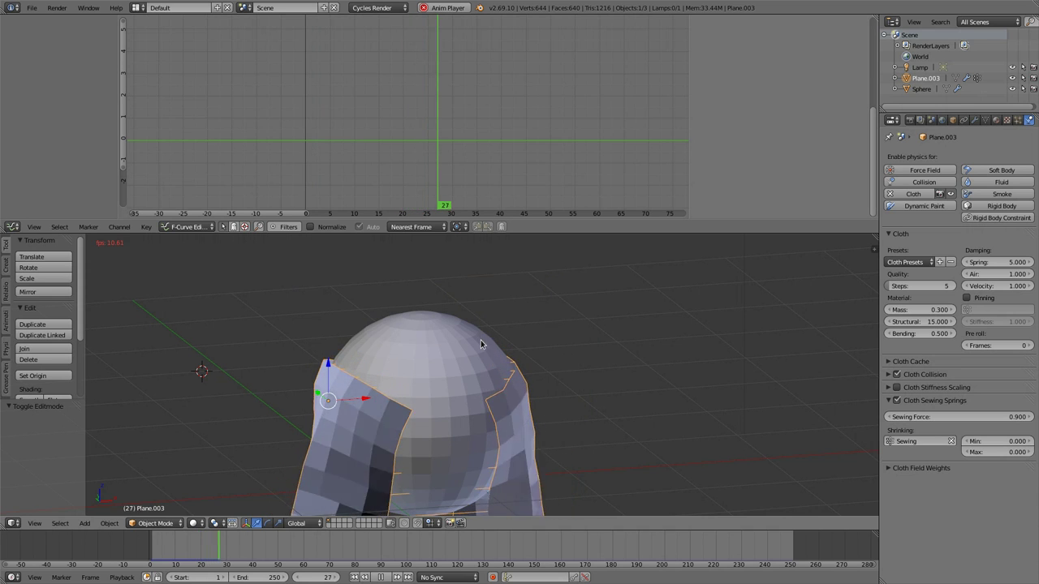
middle_click_drag(526, 309, 512, 373)
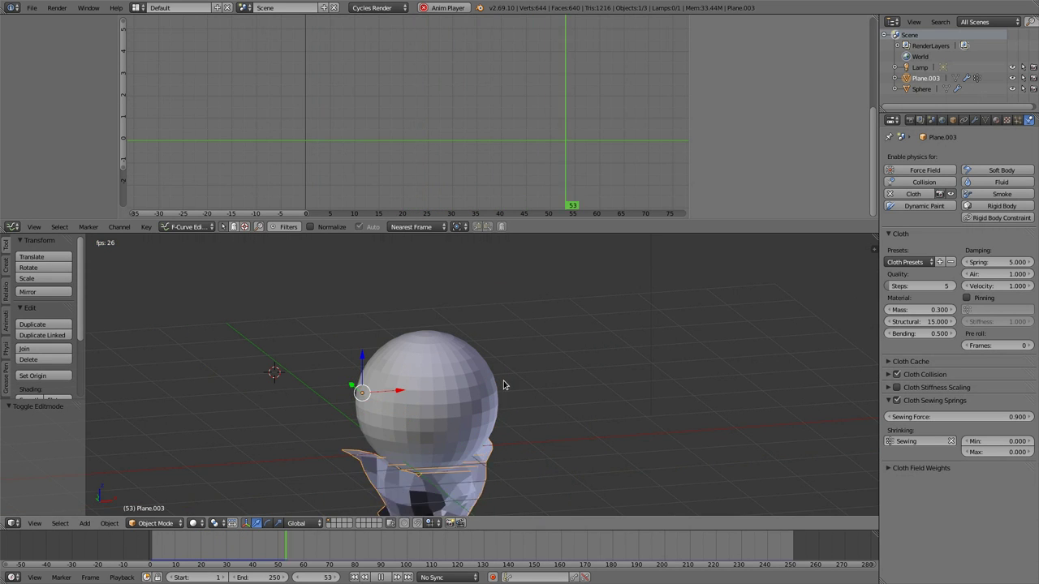
key("Escape")
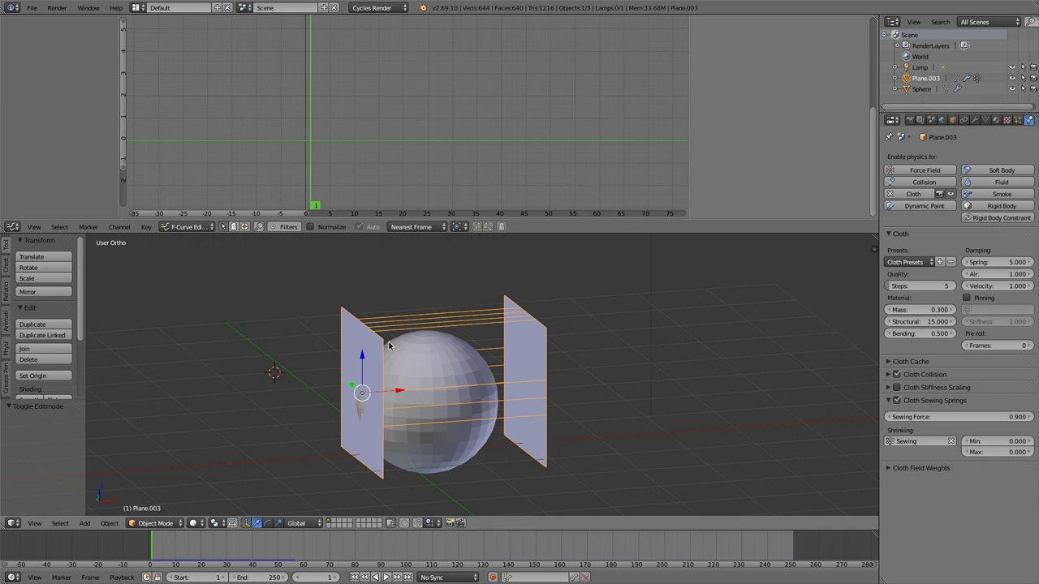
Step: Raise the Sewing Force to 3 and replay the simulation
left_click_drag(955, 419, 982, 418)
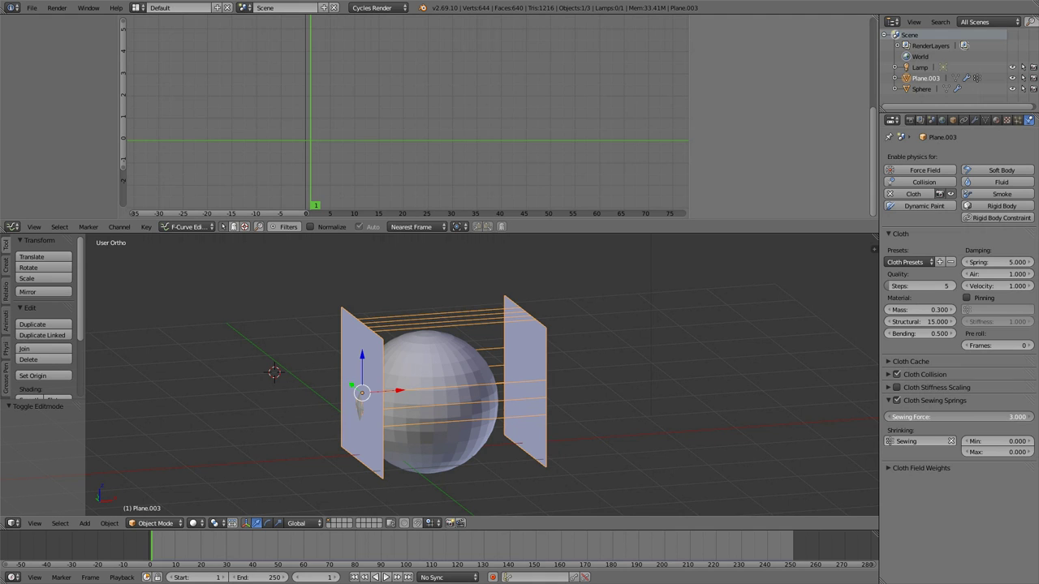
left_click_drag(982, 416, 982, 417)
key("alt+a")
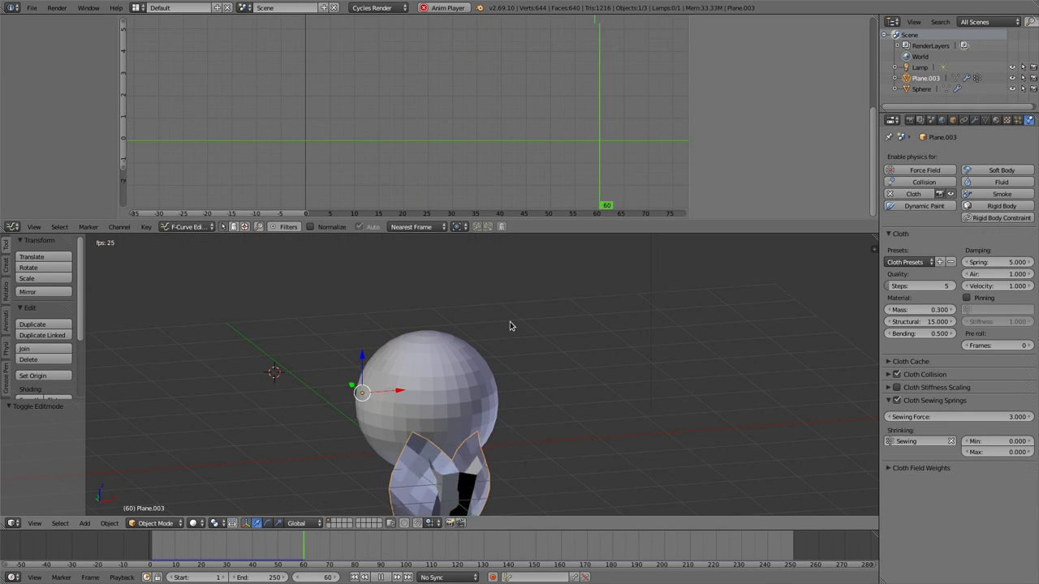
key("Escape")
Step: Raise the Sewing Force to 4 and replay the simulation
left_click_drag(958, 416, 992, 417)
key("alt+a")
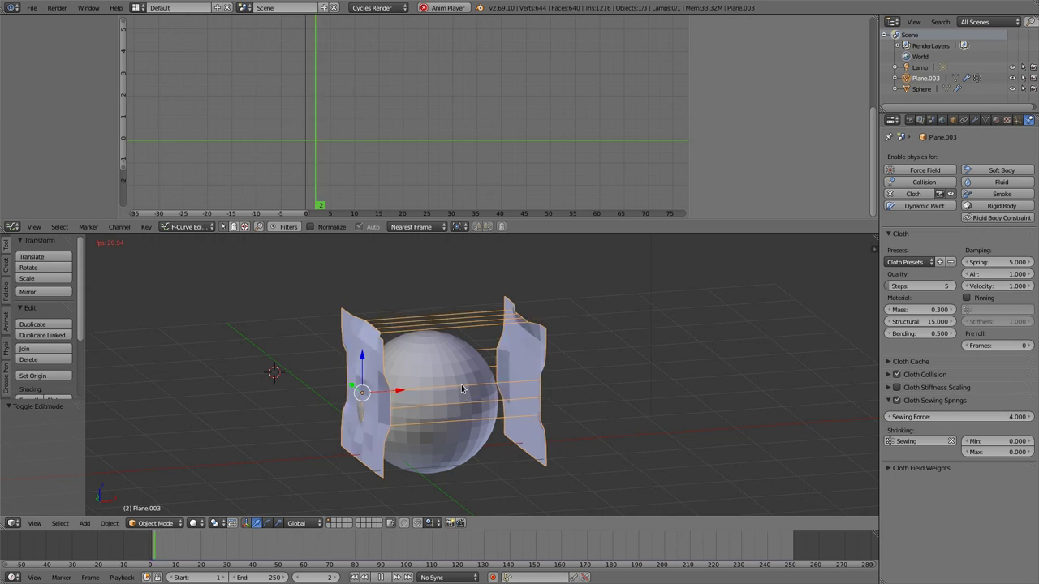
key("Escape")
middle_click_drag(461, 390, 419, 463)
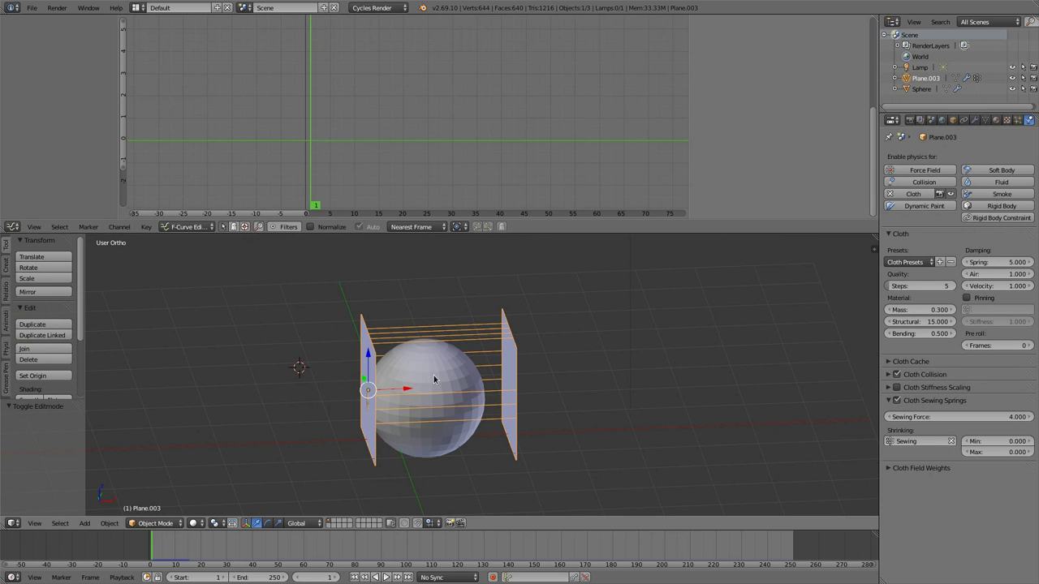
Step: Orbit to a frontal view and move the cloth planes slightly lower
middle_click_drag(446, 395, 436, 372)
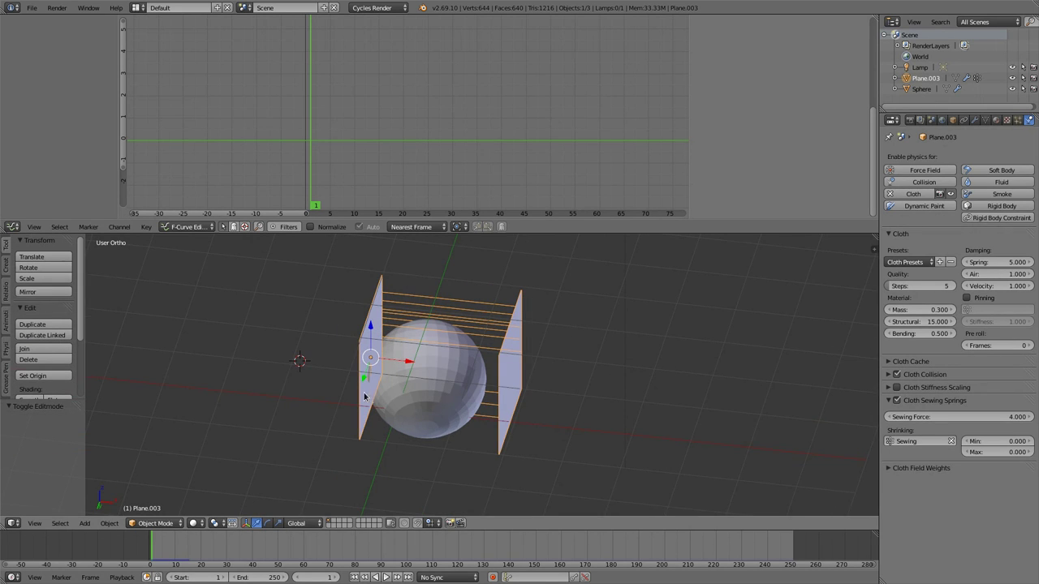
middle_click_drag(424, 401, 412, 380)
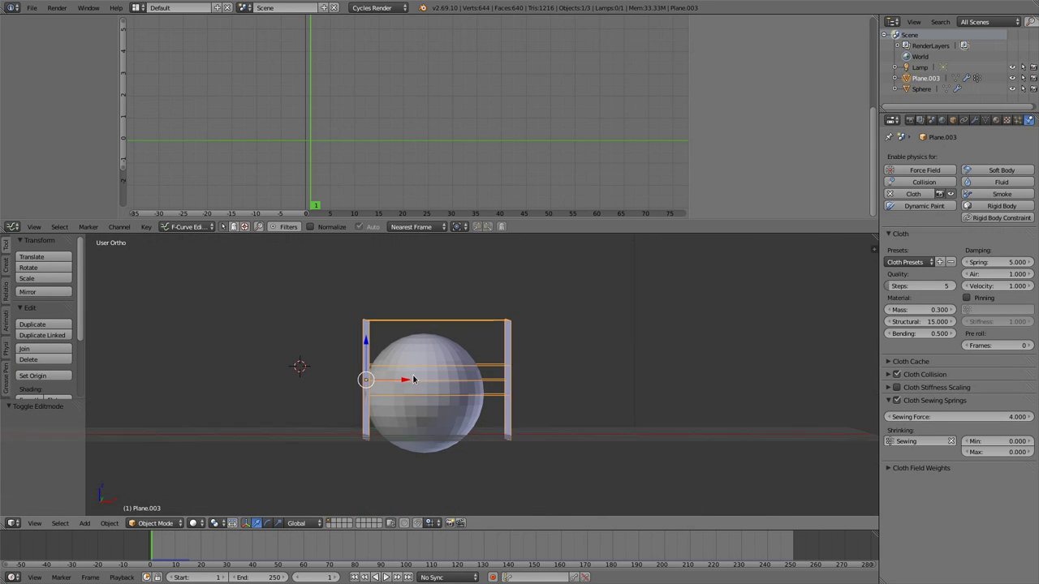
left_click_drag(398, 378, 390, 385)
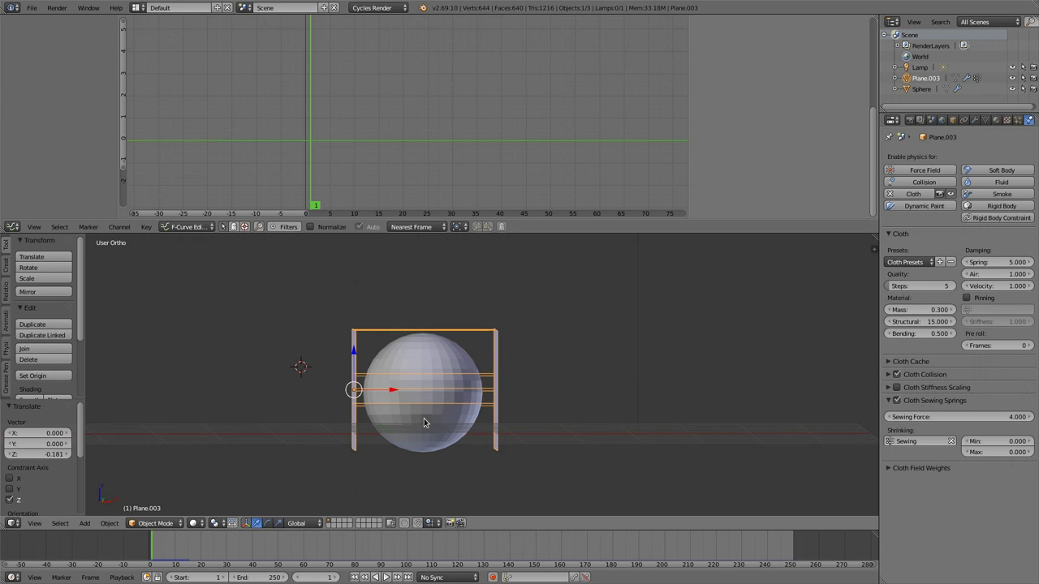
Step: Enter Edit Mode on the cloth planes in vertex select mode, facing them head-on
key("Tab")
middle_click_drag(478, 453, 518, 451)
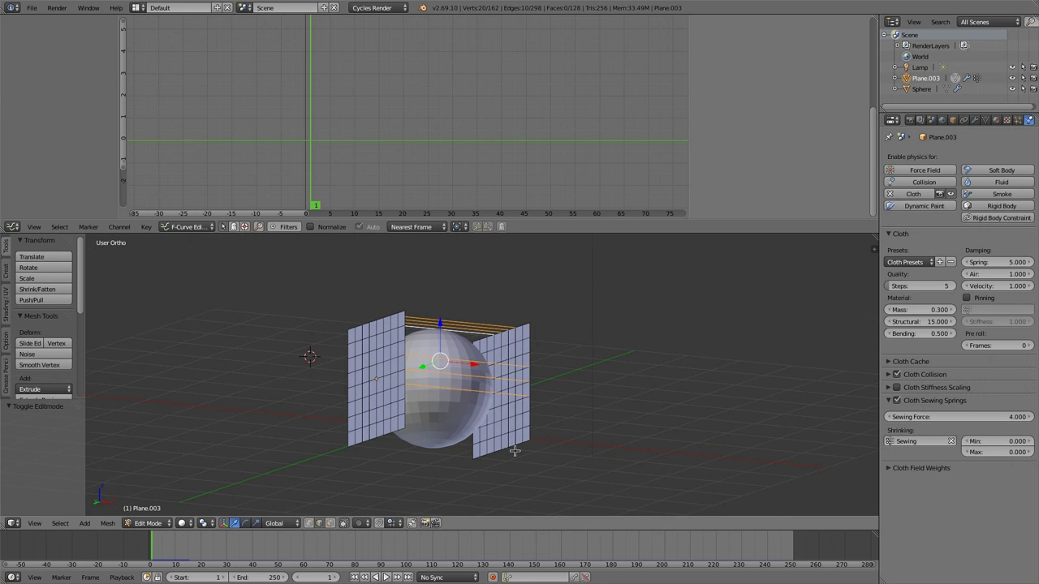
middle_click_drag(448, 438, 537, 378)
key("ctrl+Tab")
left_click(511, 365)
Step: Join the first bottom vertex pairs of the two cloth panels with new edges
right_click(494, 440)
middle_click_drag(500, 464, 498, 463)
right_click(497, 457, "shift")
key("f")
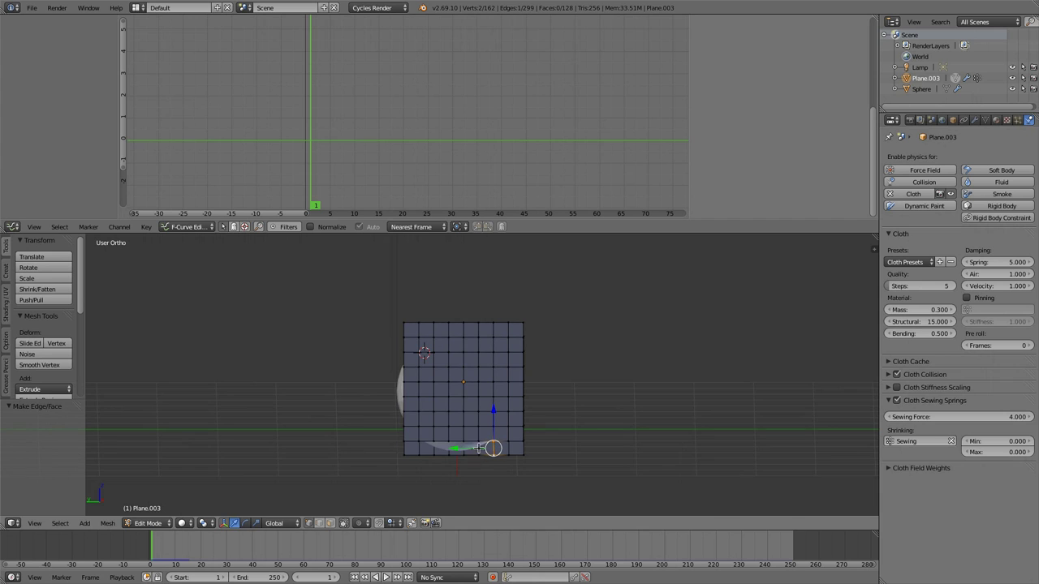
right_click(478, 451)
right_click(464, 442, "shift")
key("f")
Step: Select and join further bottom vertex pairs across the two panels
right_click(464, 440)
right_click(464, 456, "shift")
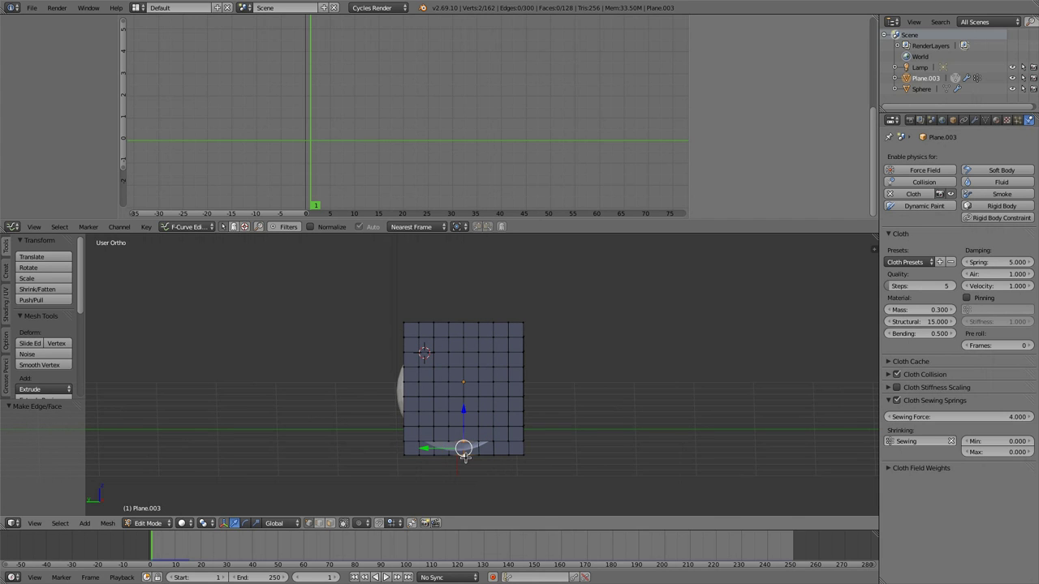
right_click(449, 441)
right_click(449, 456, "shift")
key("f")
right_click(433, 441)
right_click(433, 456, "shift")
middle_click_drag(493, 440, 367, 452)
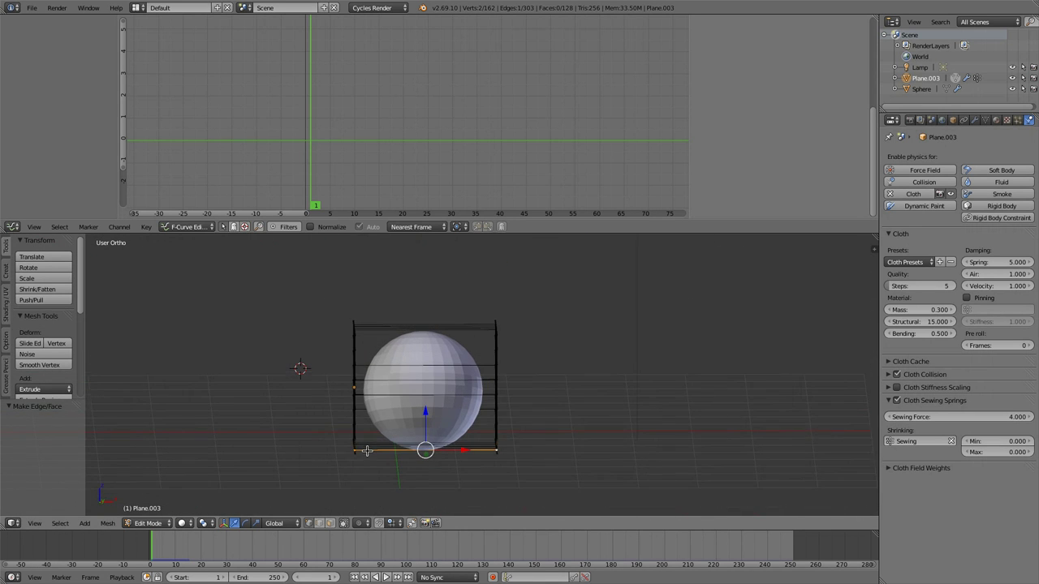
Step: Circle-select all horizontal connecting edges top to bottom in edge select mode
key("Escape")
key("ctrl+Tab")
left_click(426, 415)
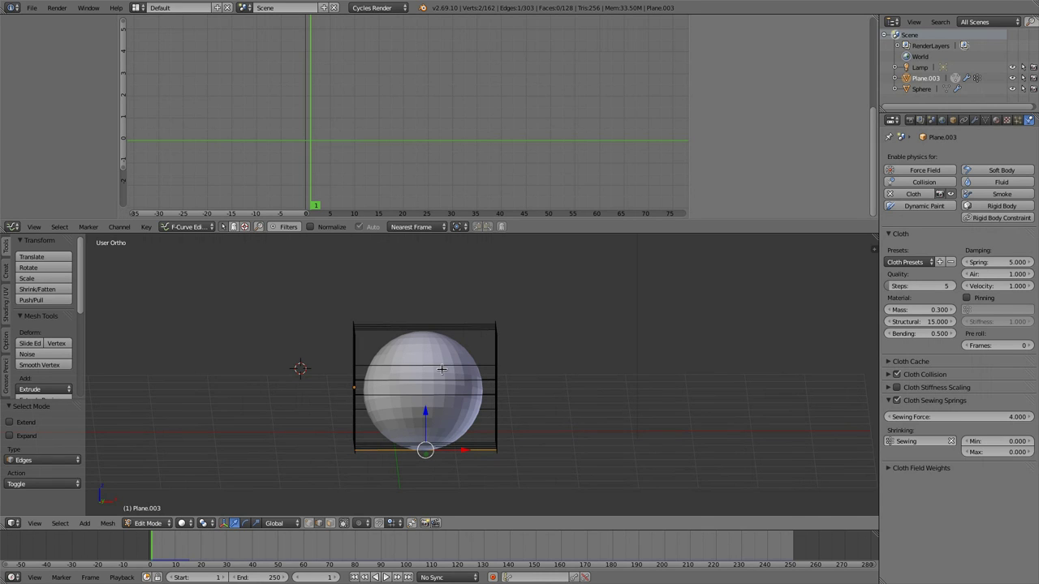
key("c")
left_click_drag(424, 314, 424, 478)
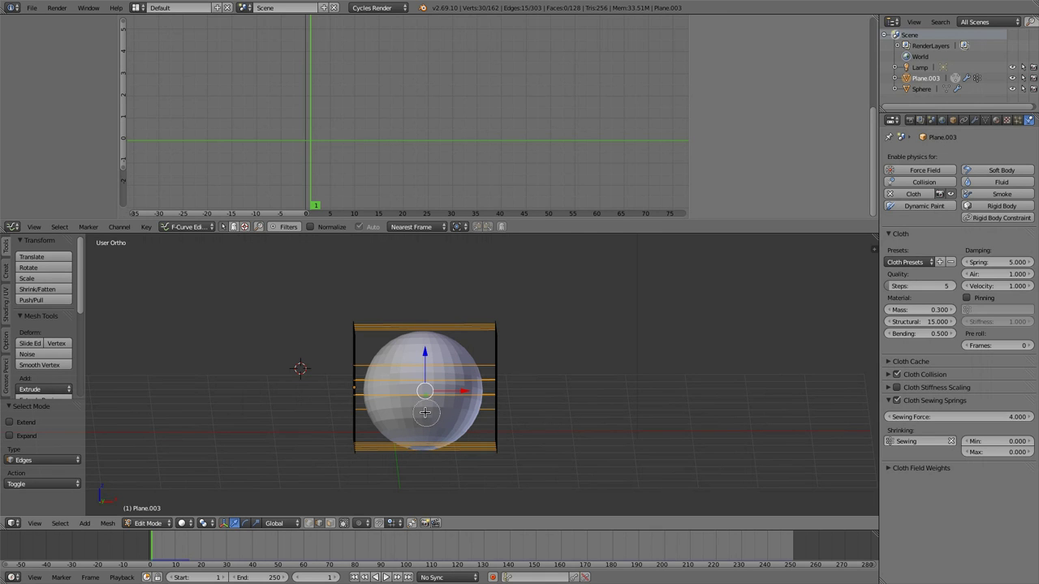
key("Escape")
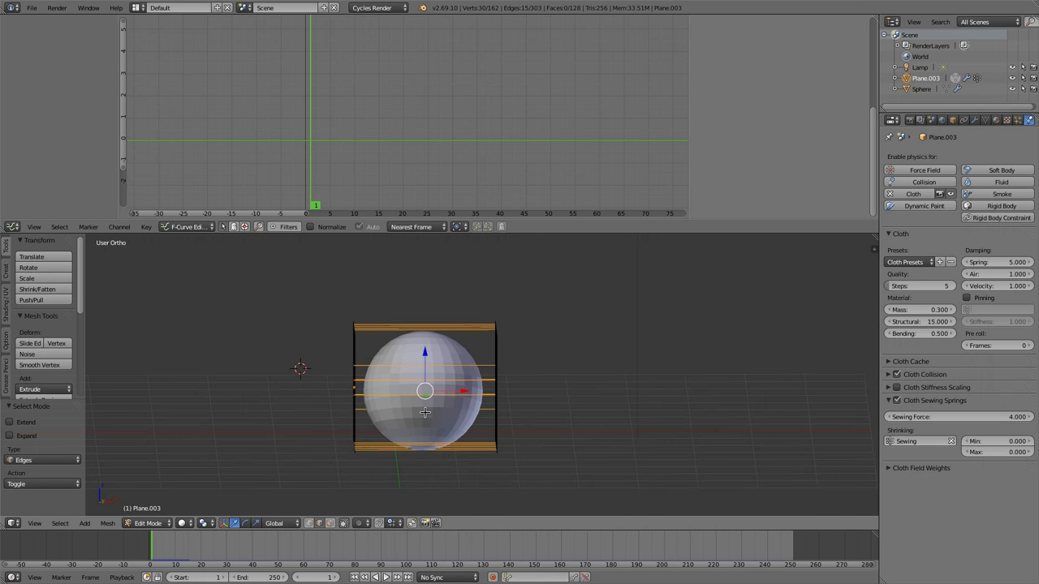
Step: Assign the selected connecting edges to the Sewing vertex group
key("ctrl+g")
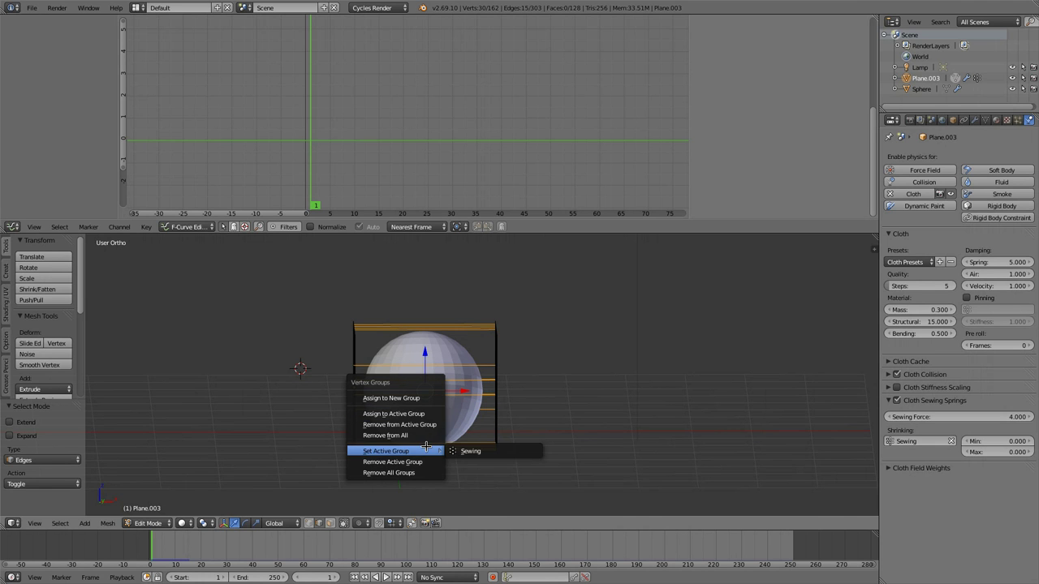
left_click(406, 414)
middle_click_drag(406, 414, 453, 404)
Step: Run the cloth sewing simulation in Object Mode and rewind it to frame 1
key("Tab")
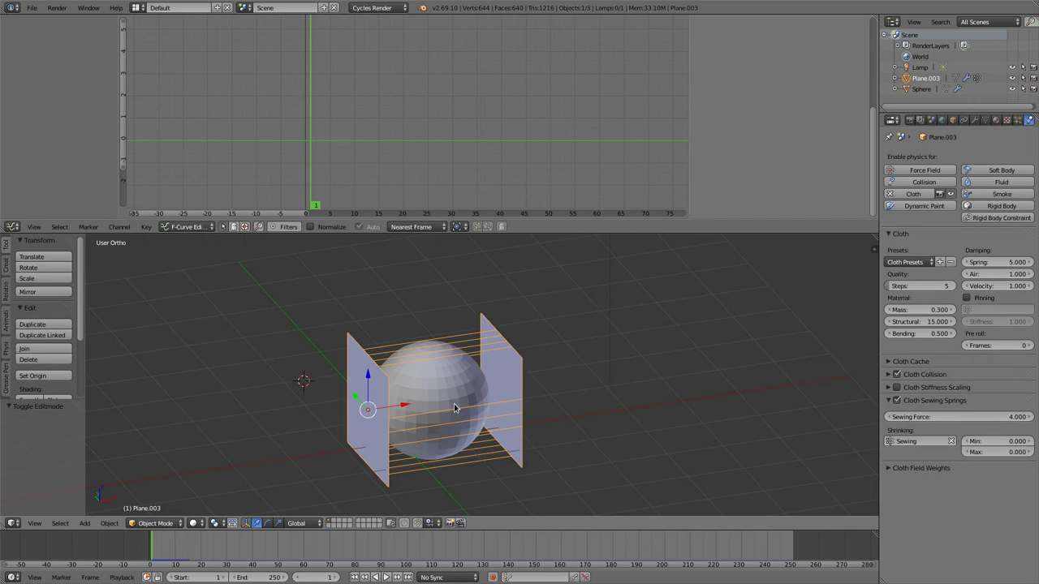
key("alt+a")
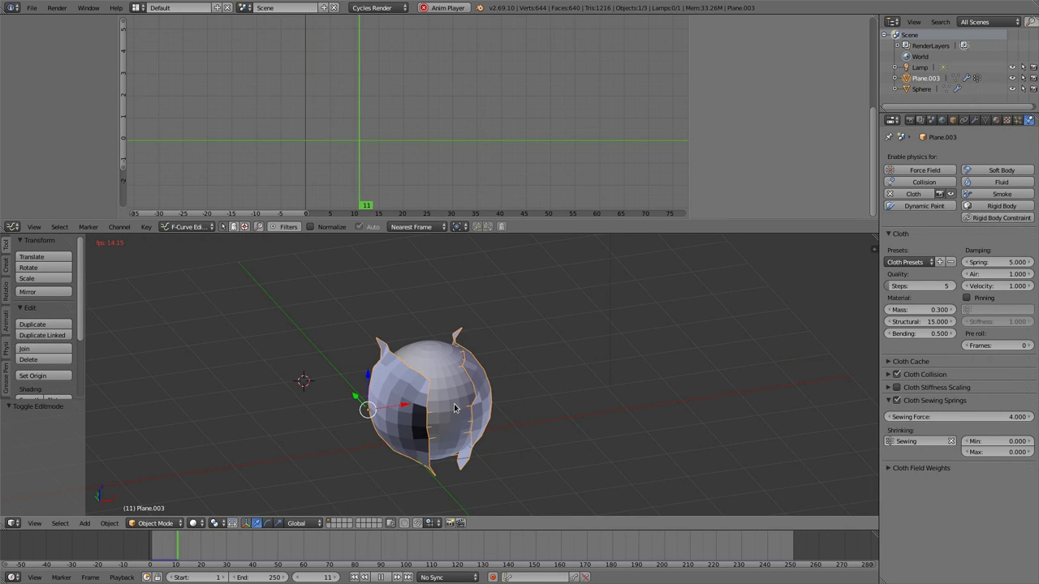
mouse_move(454, 409)
middle_mouse_down()
mouse_move(436, 339)
mouse_move(416, 429)
middle_mouse_up()
key("shift+Left")
key("shift+Left")
key("Escape")
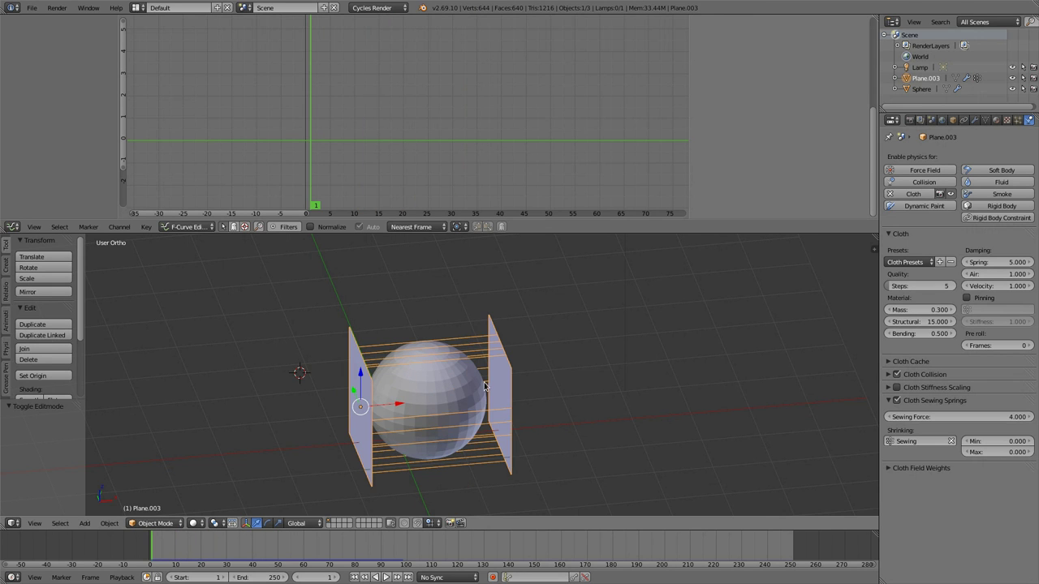
Step: Move the cloth planes slightly up along Z and replay the simulation, stopping at frame 1
key("g")
key("z")
left_click(374, 375)
key("alt+a")
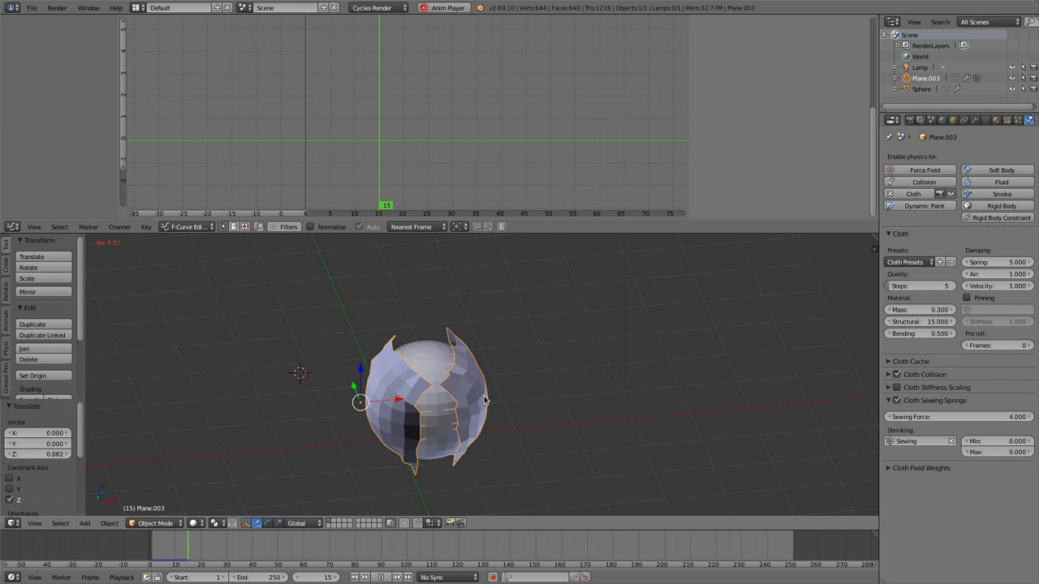
key("Escape")
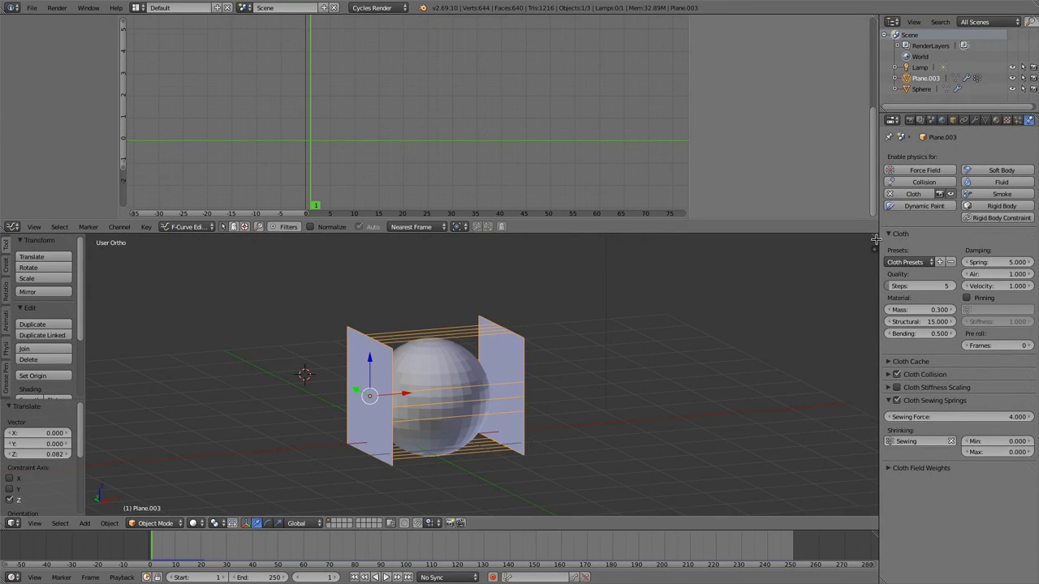
Step: Let the 3D view fill the upper area, widen the tool shelf, and delete the cloth planes
left_click_drag(876, 236, 868, 179)
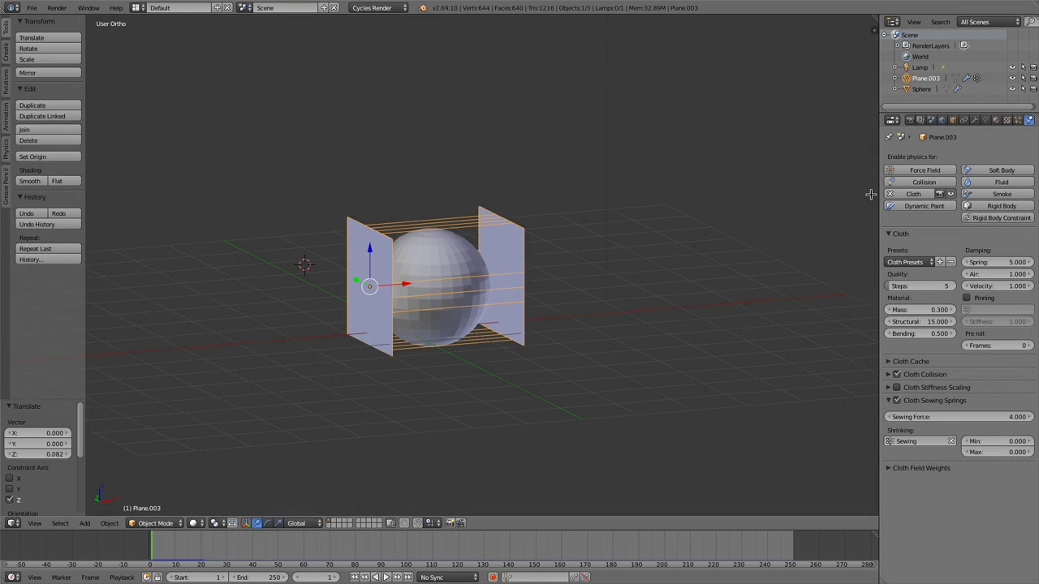
middle_click_drag(315, 240, 400, 255, "shift")
left_click_drag(84, 188, 136, 186)
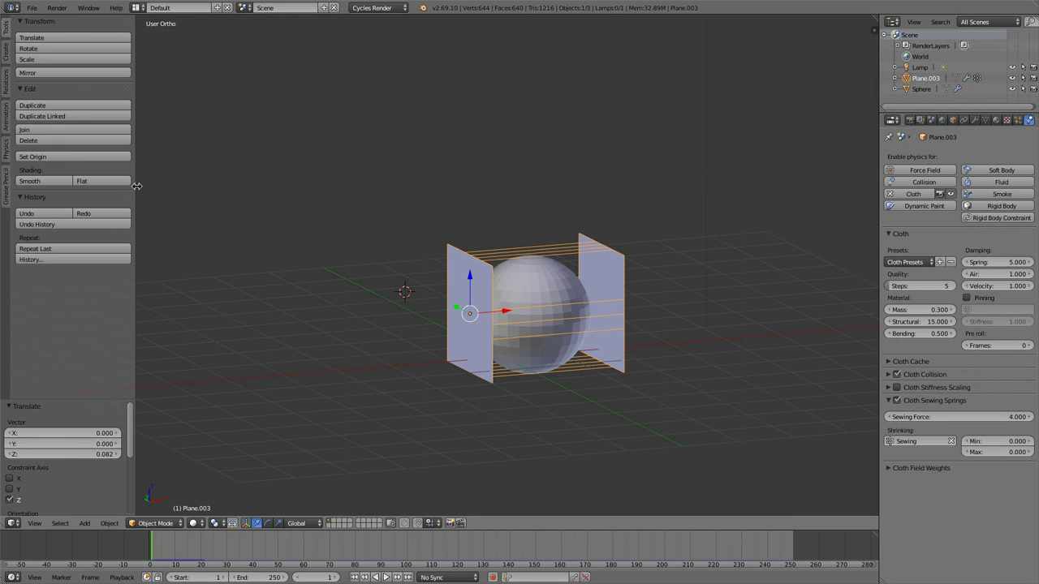
key("Delete")
Step: Select the sphere and switch it into Sculpt Mode
right_click(532, 320)
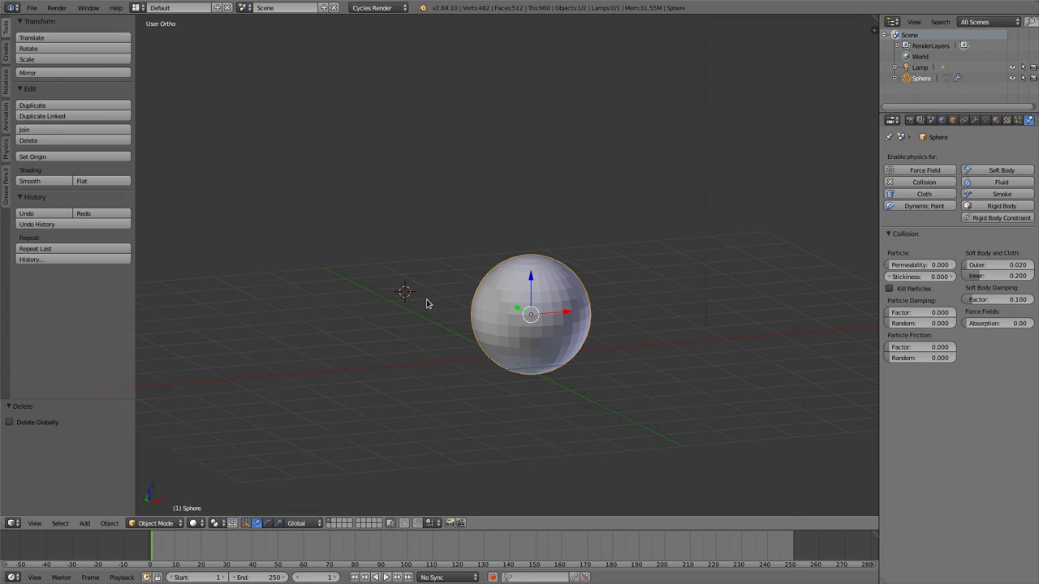
left_click(132, 525)
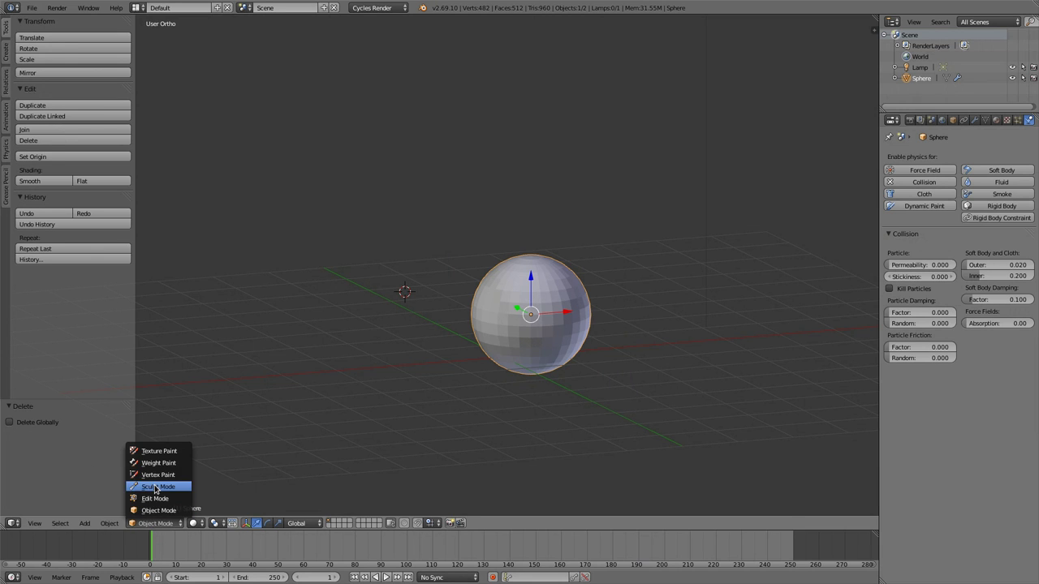
left_click(163, 452)
Step: Enable dynamic topology and make the tool shelf wider with larger contents
key("ctrl+d")
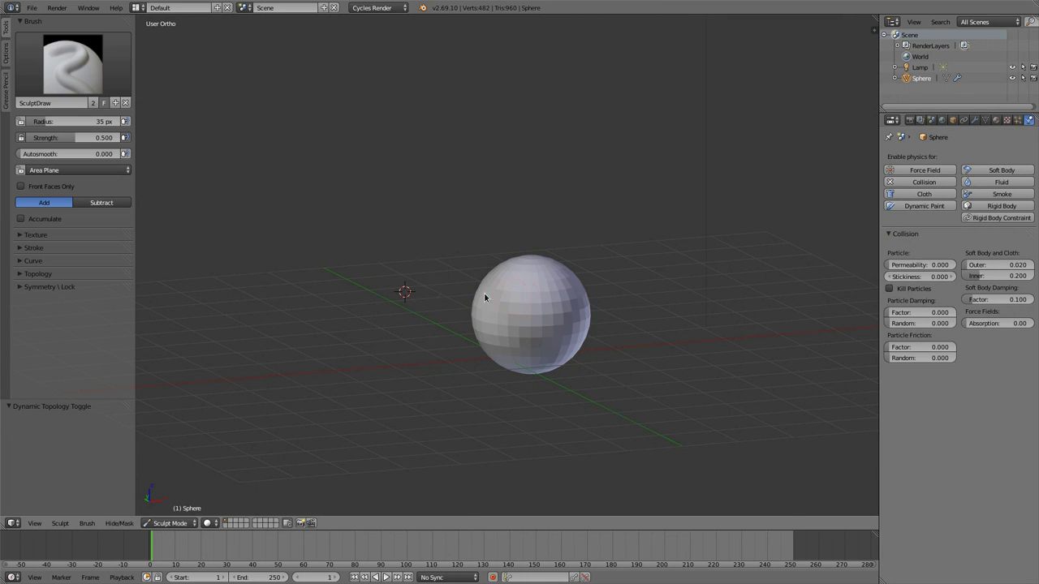
left_click_drag(137, 145, 152, 145)
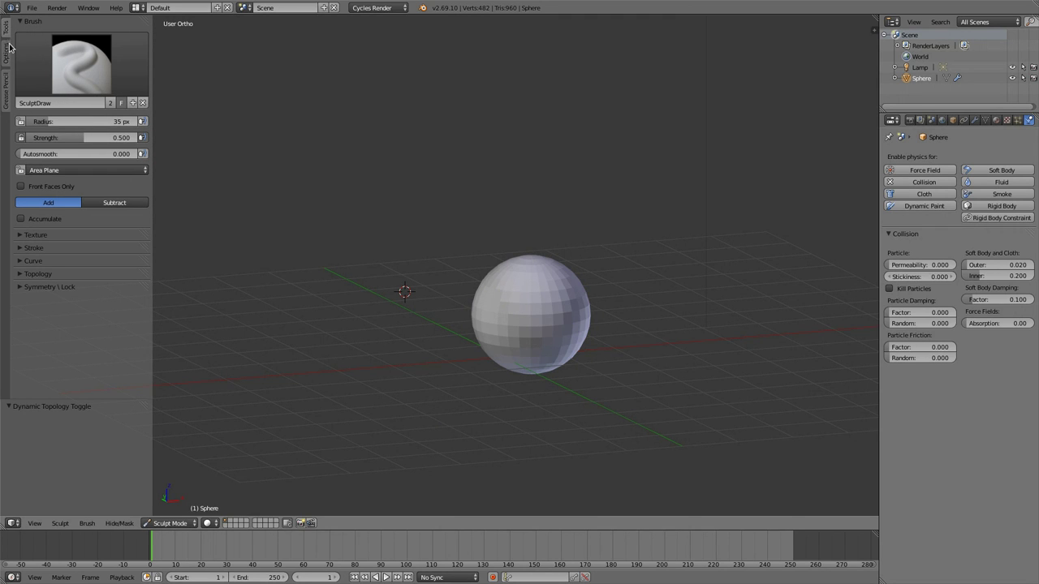
middle_click_drag(11, 36, 61, 41, "ctrl")
key("Home")
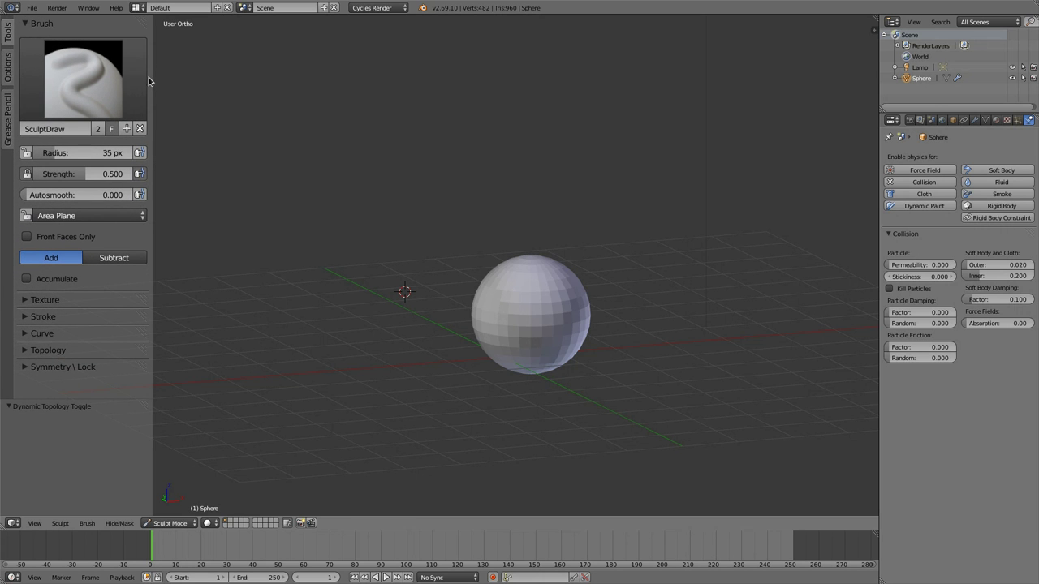
left_click_drag(153, 82, 208, 111)
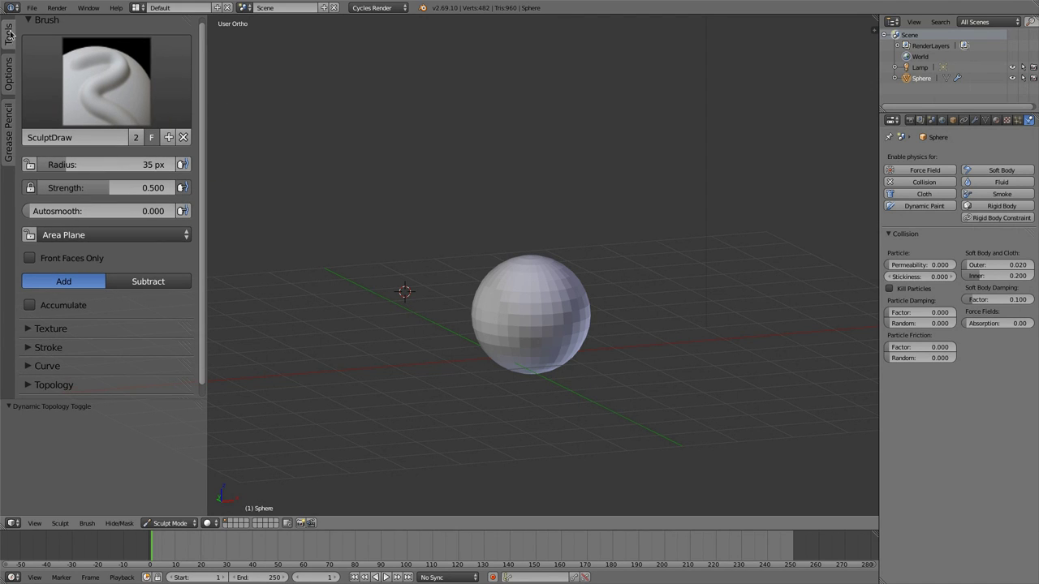
Step: Browse the Options and Grease Pencil tabs, then expand the SculptDraw brush's Texture settings
left_click(9, 73)
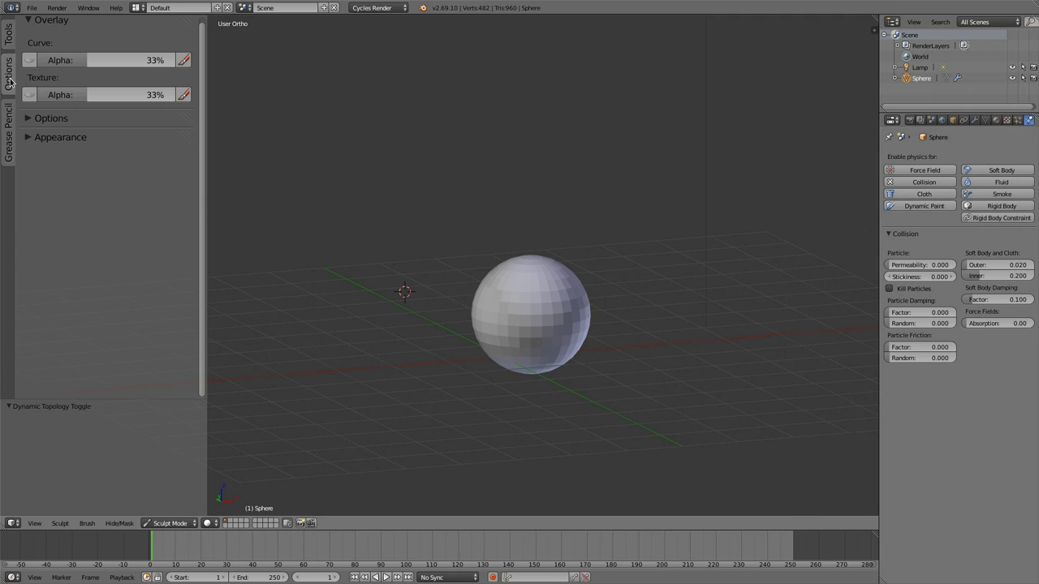
left_click(9, 148)
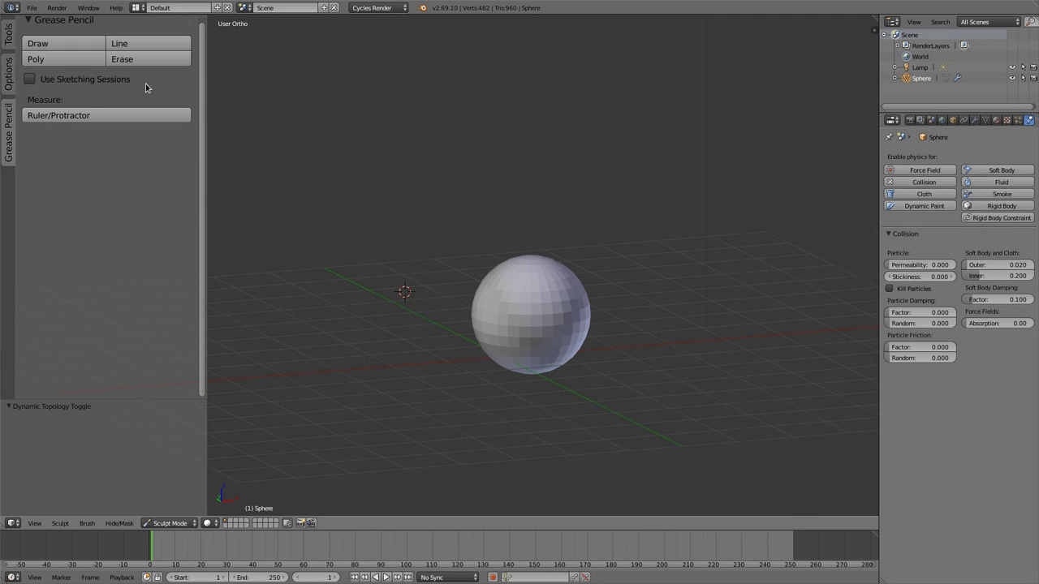
left_click(9, 38)
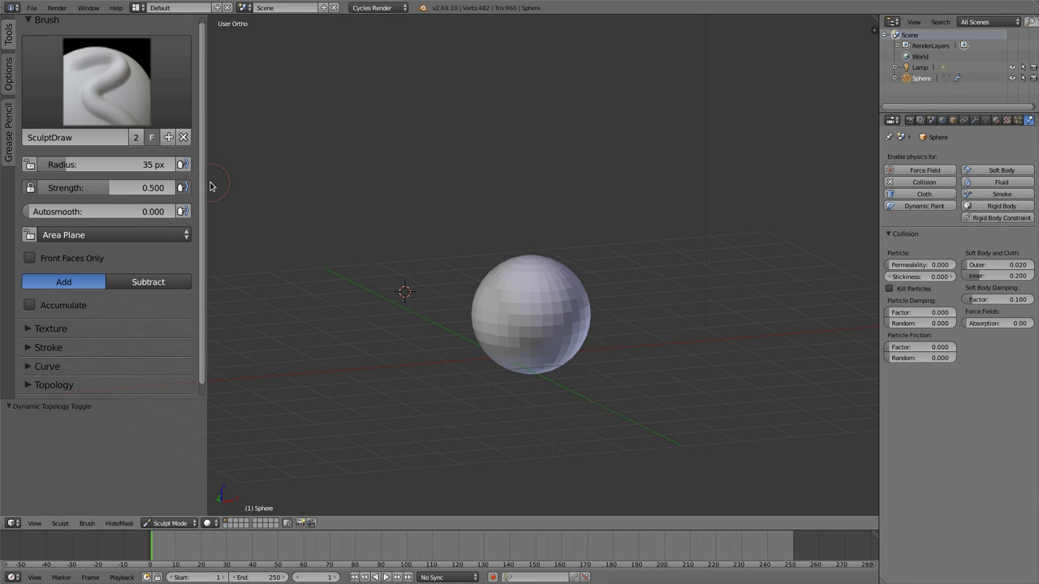
scroll(204, 189, "down", 1)
left_click(66, 313)
scroll(84, 300, "down", 8)
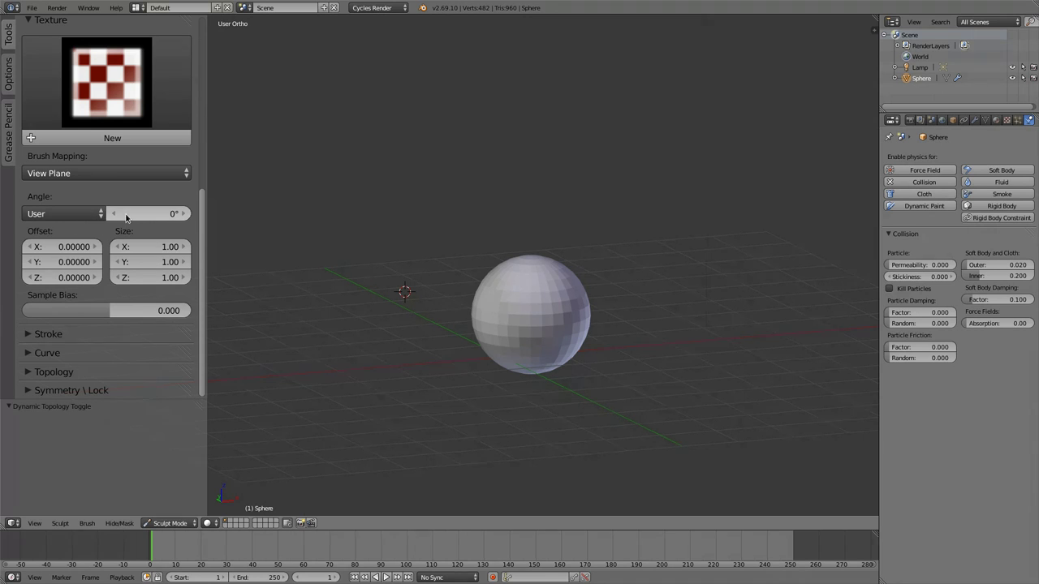
Step: Set the brush texture angle source to Random, then back to User
left_click(61, 213)
left_click(61, 196)
left_click(61, 214)
left_click(72, 161)
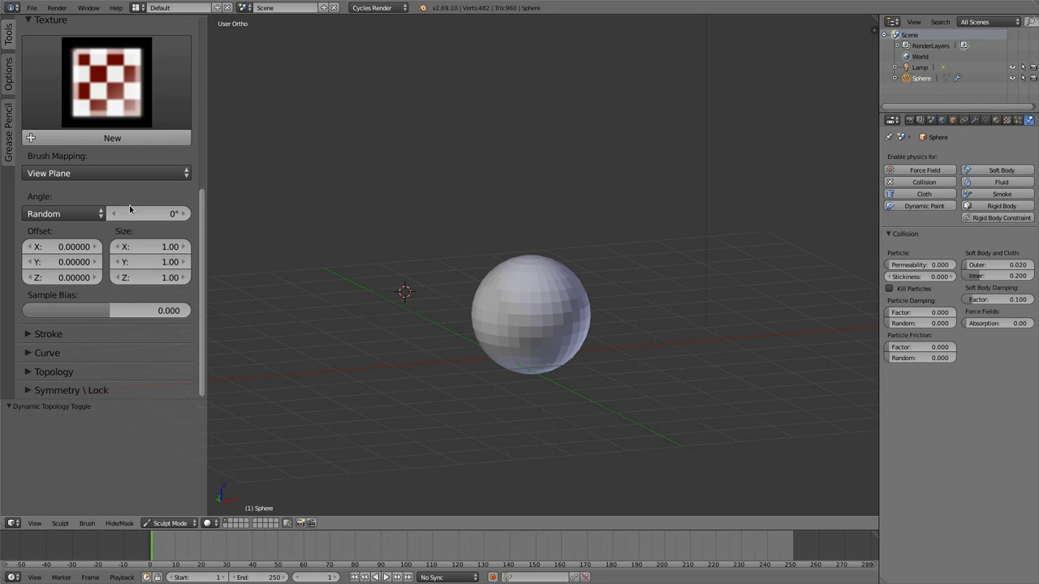
left_click(72, 214)
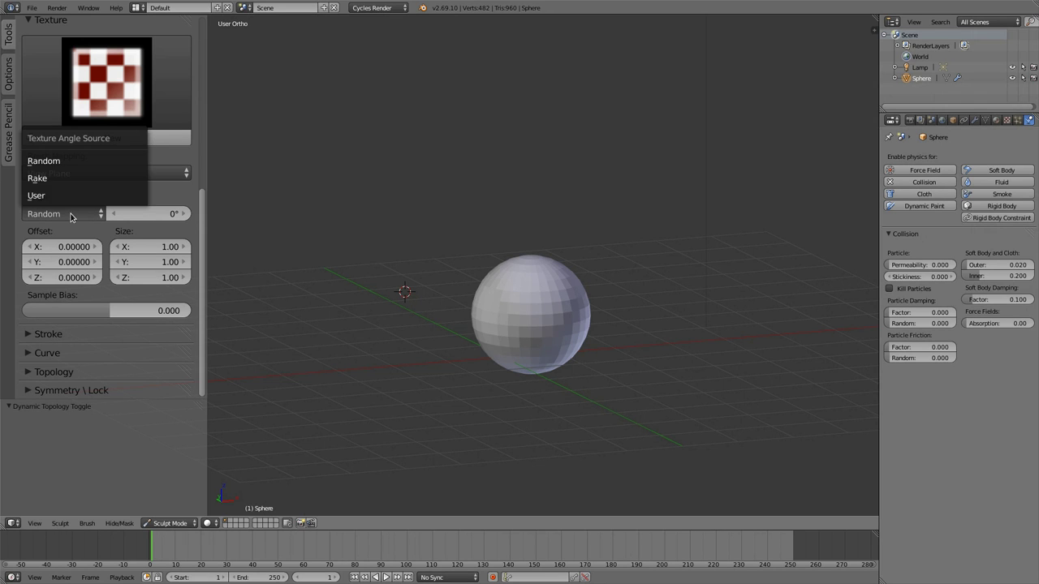
left_click(53, 195)
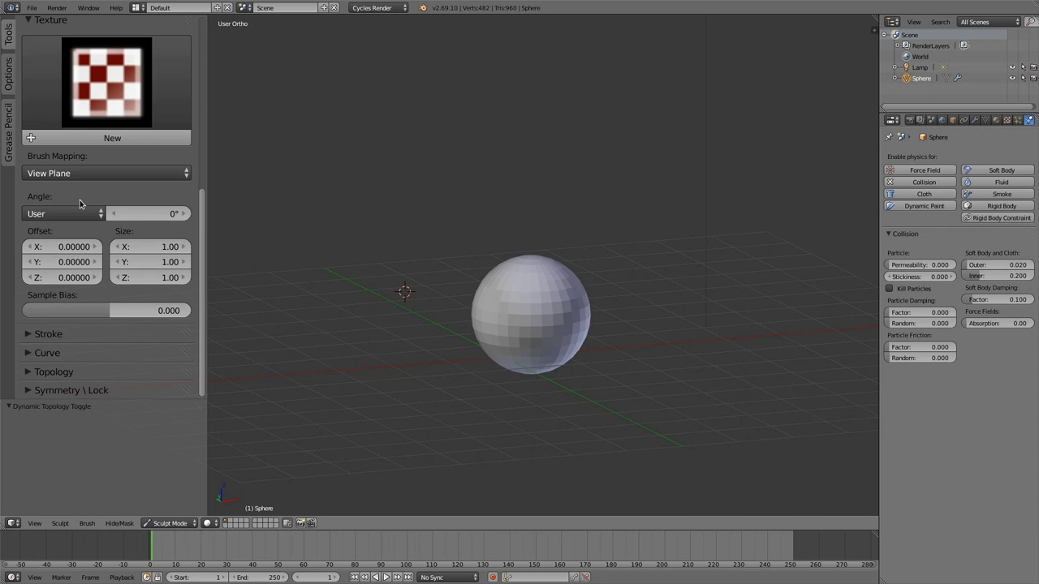
Step: Scale down the tool shelf contents so brush and texture settings fit together
scroll(79, 204, "up", 10)
middle_click_drag(168, 236, 122, 242, "ctrl")
mouse_move(199, 249)
left_mouse_down()
mouse_move(203, 296)
mouse_move(197, 132)
mouse_move(228, 364)
mouse_move(196, 94)
left_mouse_up()
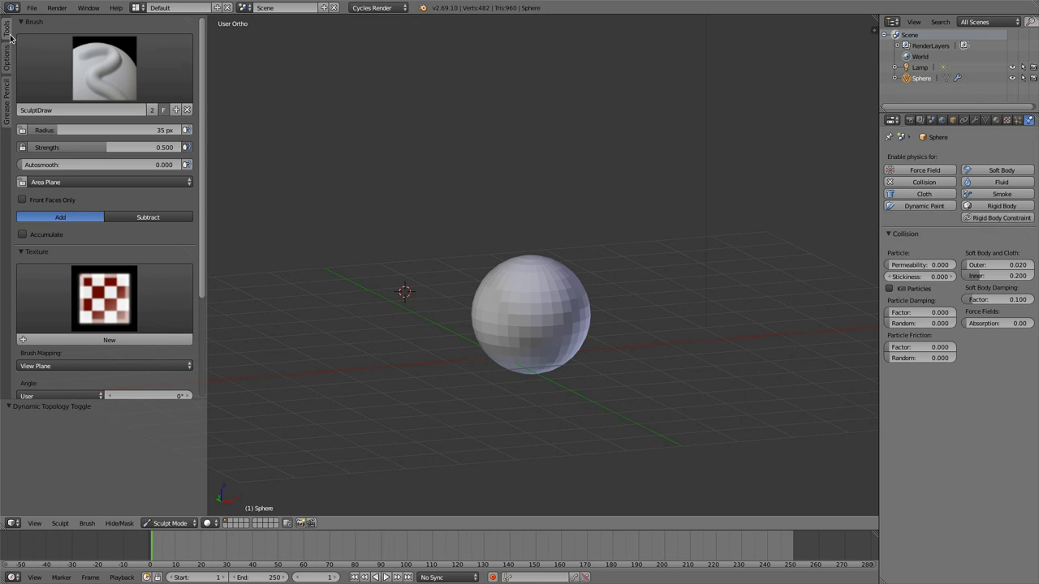
left_click(168, 523)
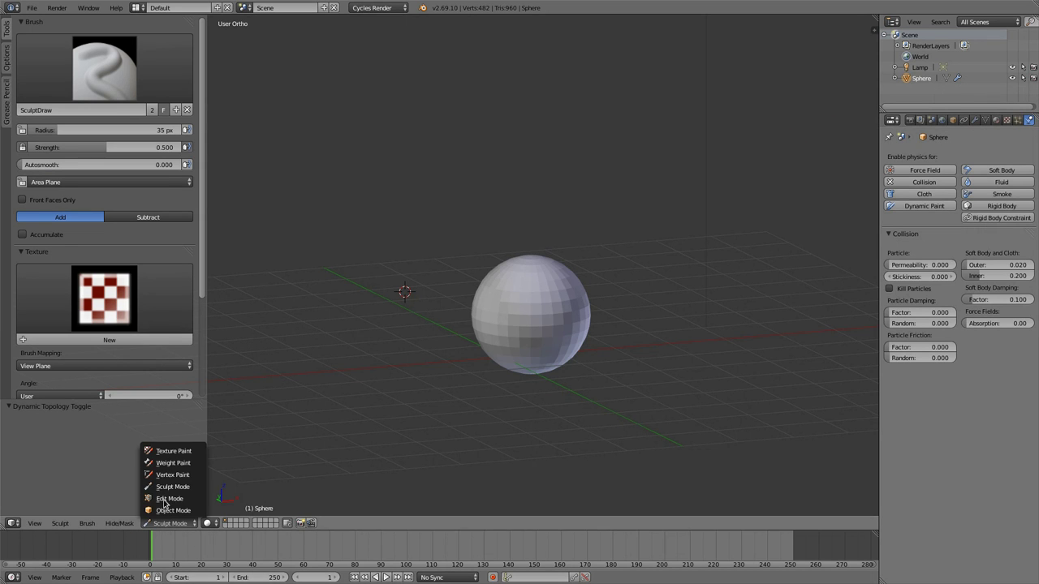
Step: Switch the sphere into Weight Paint mode and browse its Options and Grease Pencil tabs
left_click(185, 462)
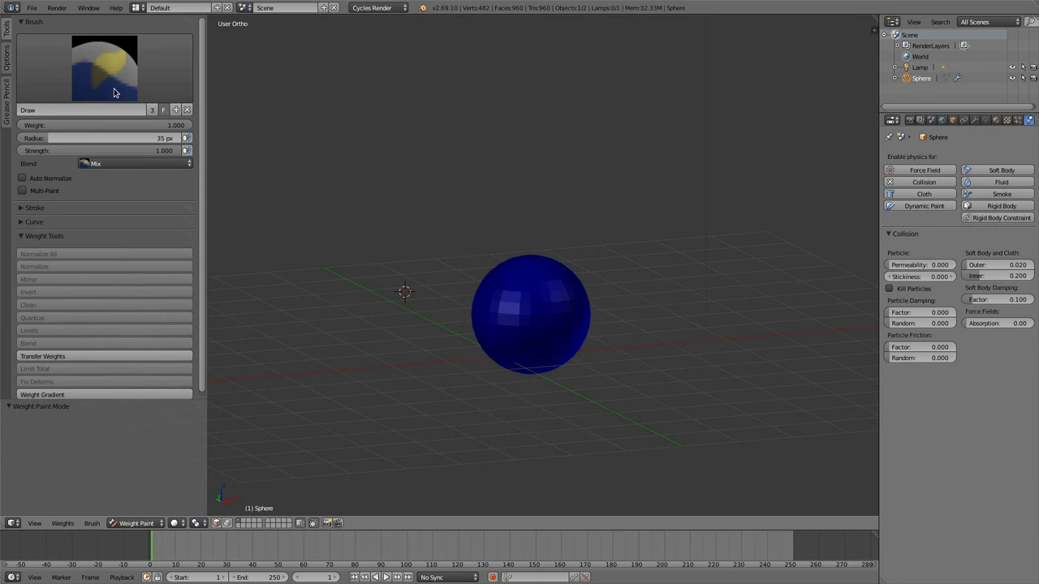
left_click(5, 63)
left_click(8, 105)
left_click(9, 34)
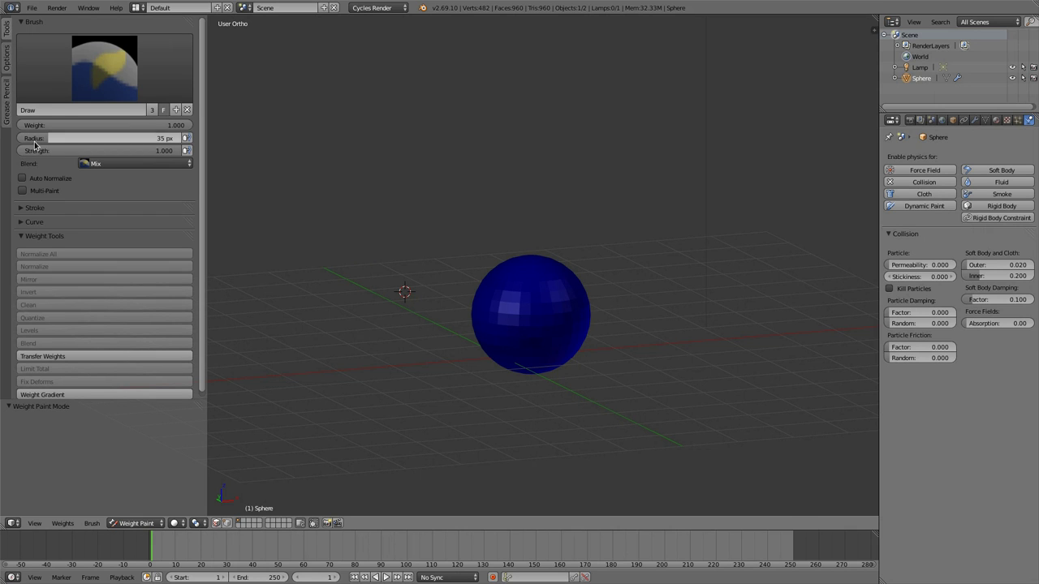
left_click(5, 60)
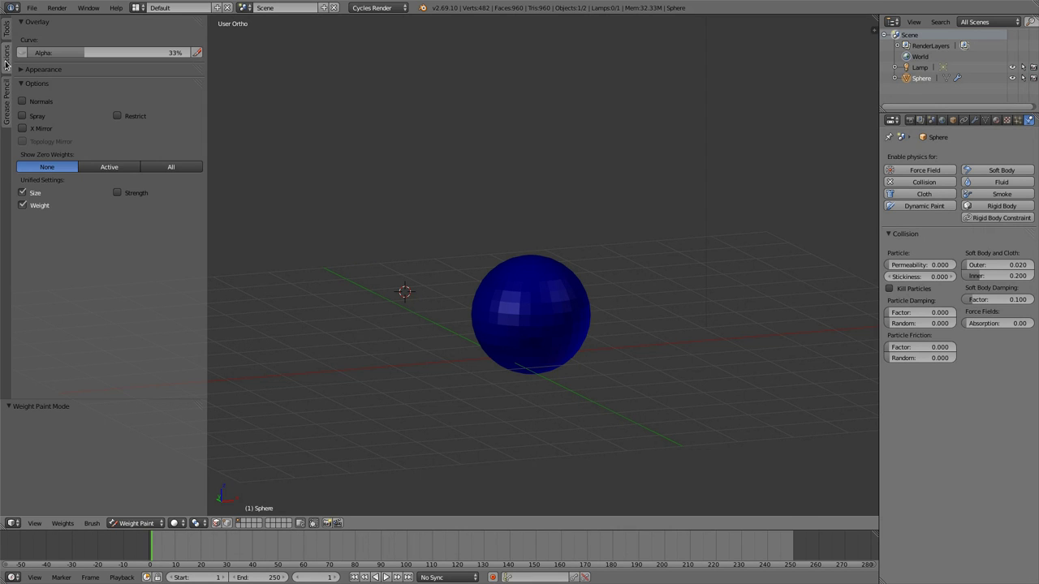
left_click(7, 32)
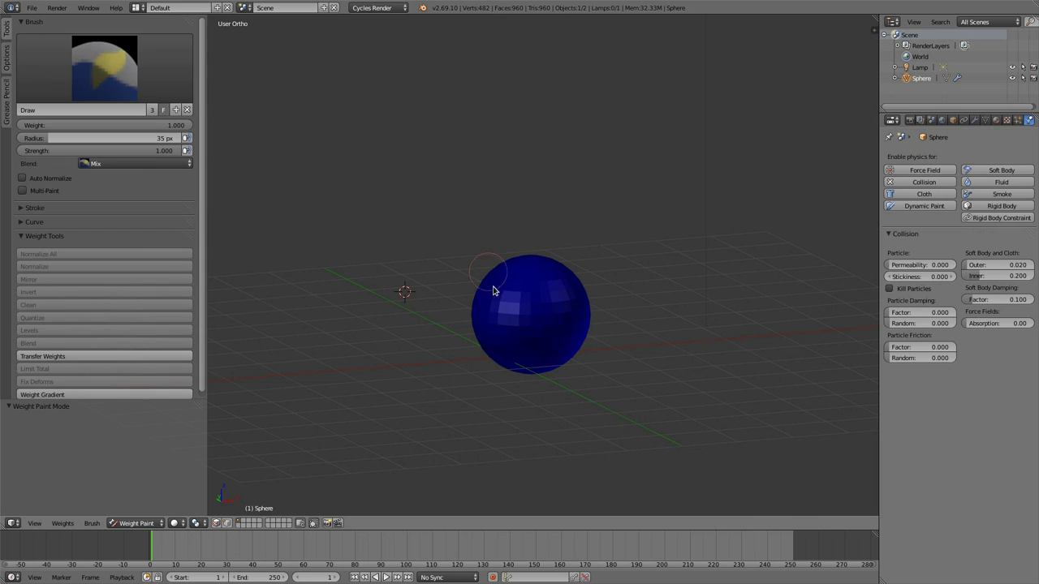